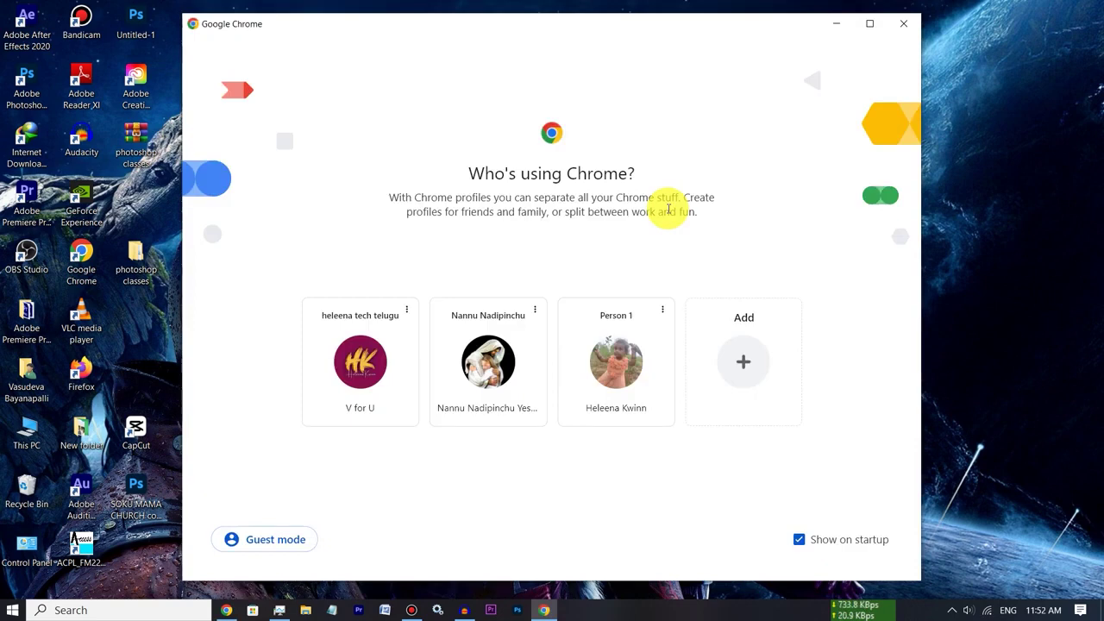
# Step: Open Chrome under a saved profile, minimize it, and switch to the other browser window
pyautogui.click(659, 364)
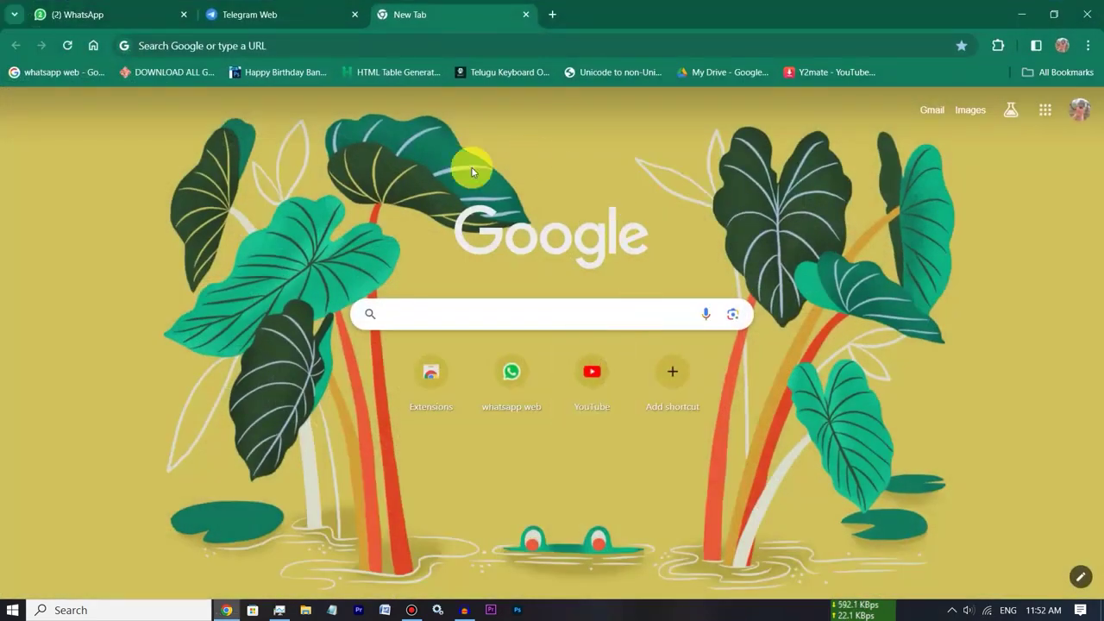
pyautogui.click(1007, 17)
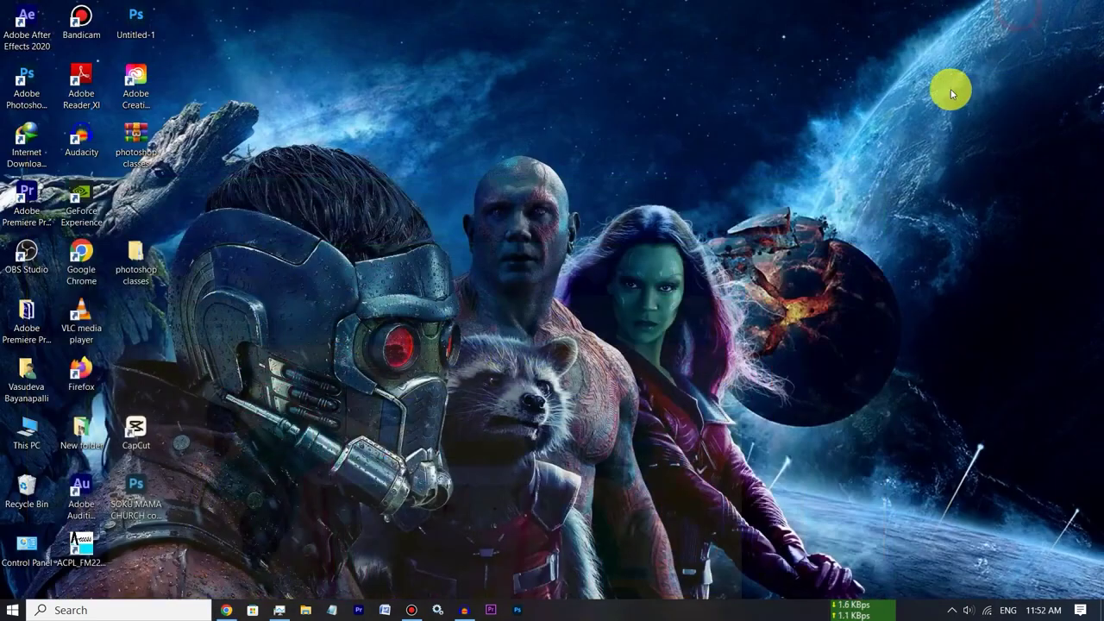
pyautogui.click(496, 321)
pyautogui.click(485, 348)
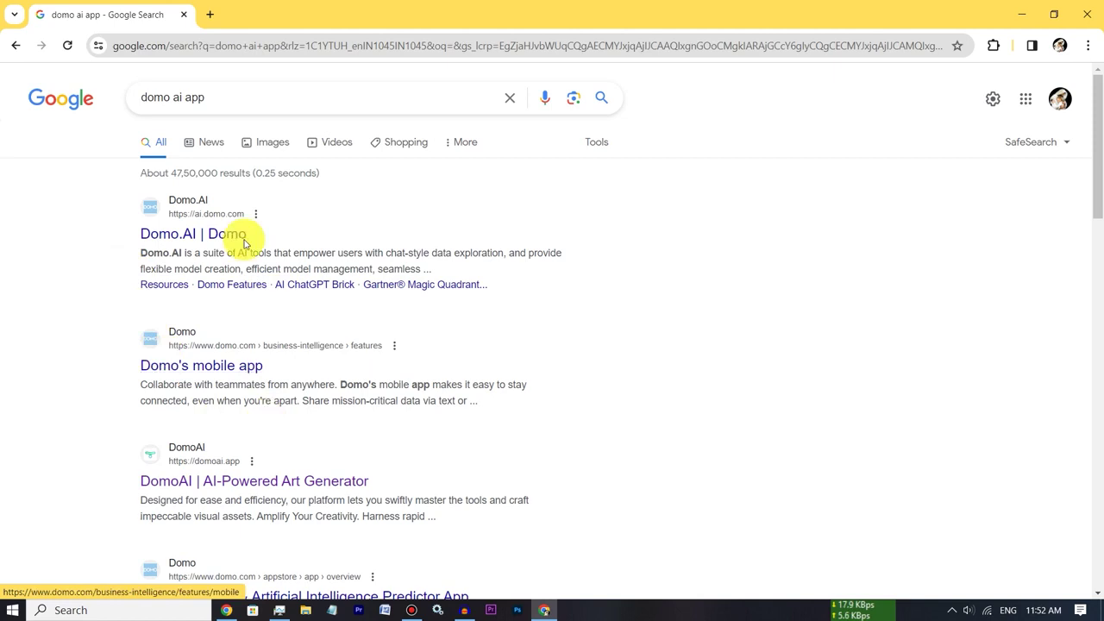
# Step: Scroll the Google results for 'domo ai app' to find the DomoAI site
pyautogui.scroll(-2, 384, 388)
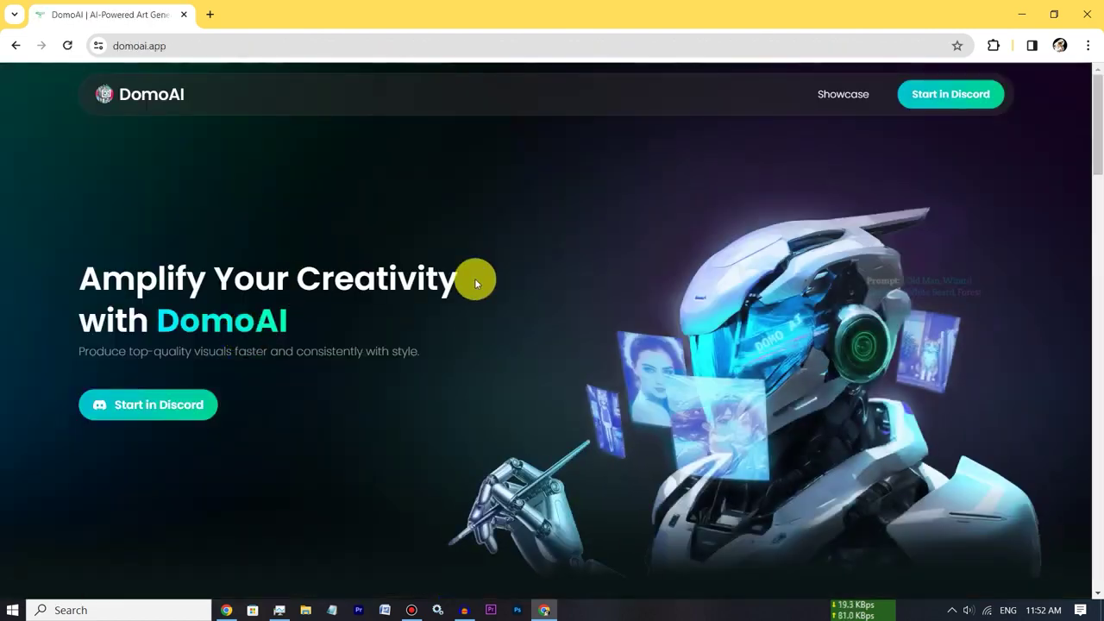
# Step: Open DomoAI's Discord server invite and submit a display name to join
pyautogui.click(147, 414)
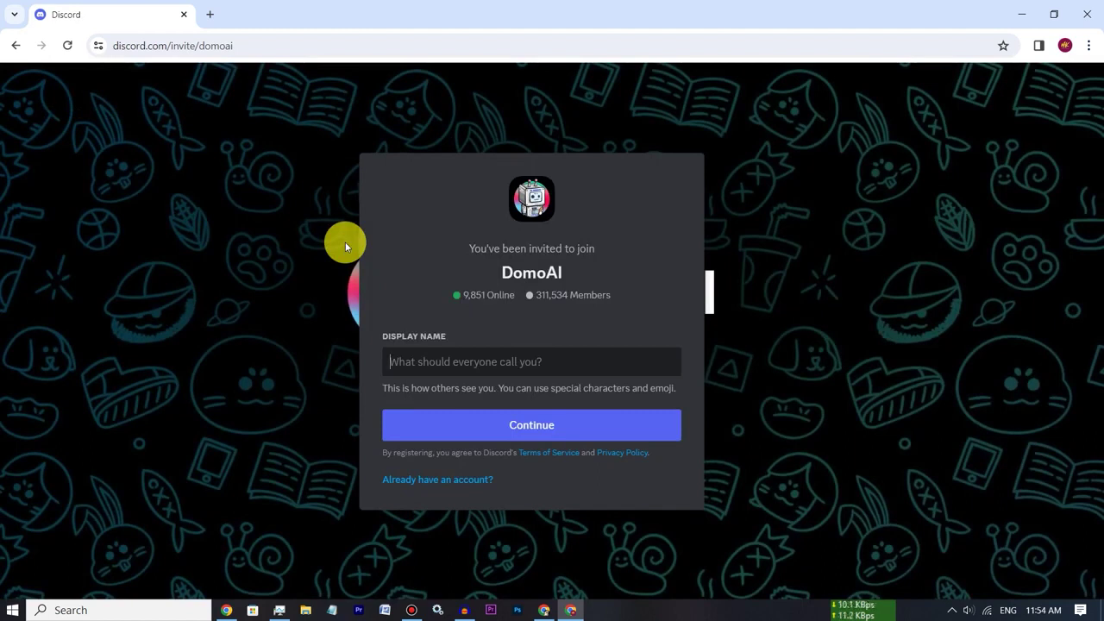
pyautogui.click(437, 364)
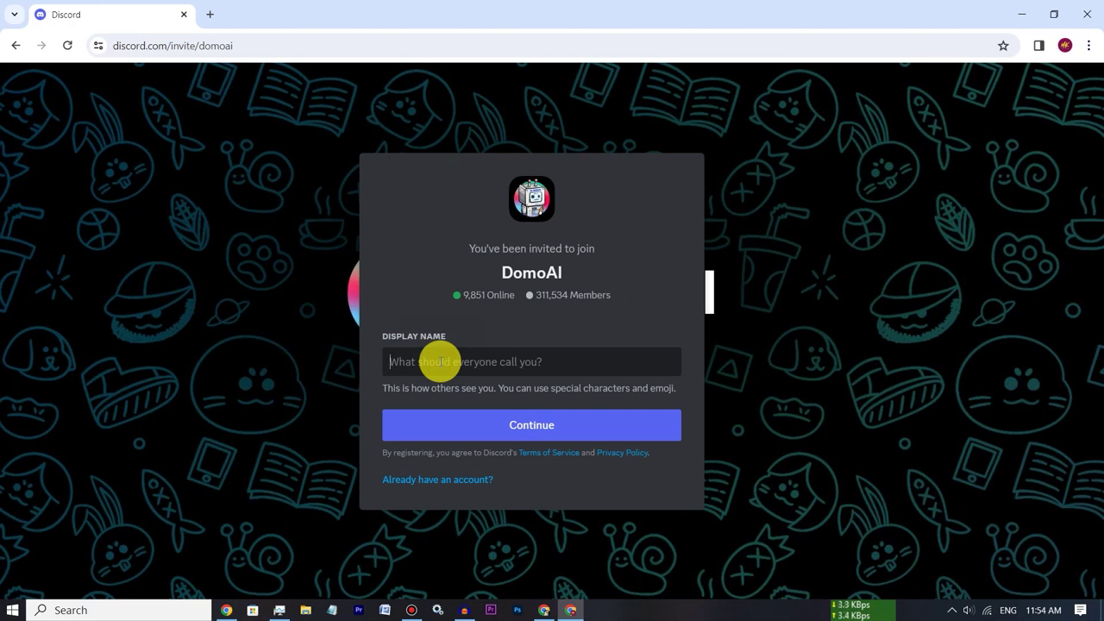
pyautogui.write('deva')
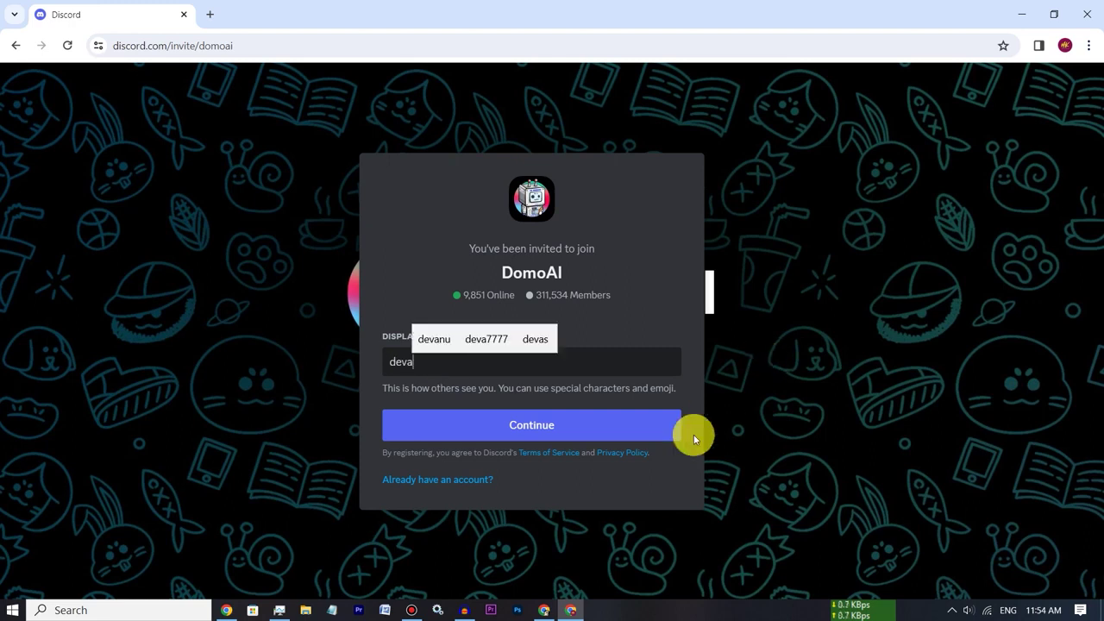
pyautogui.click(545, 431)
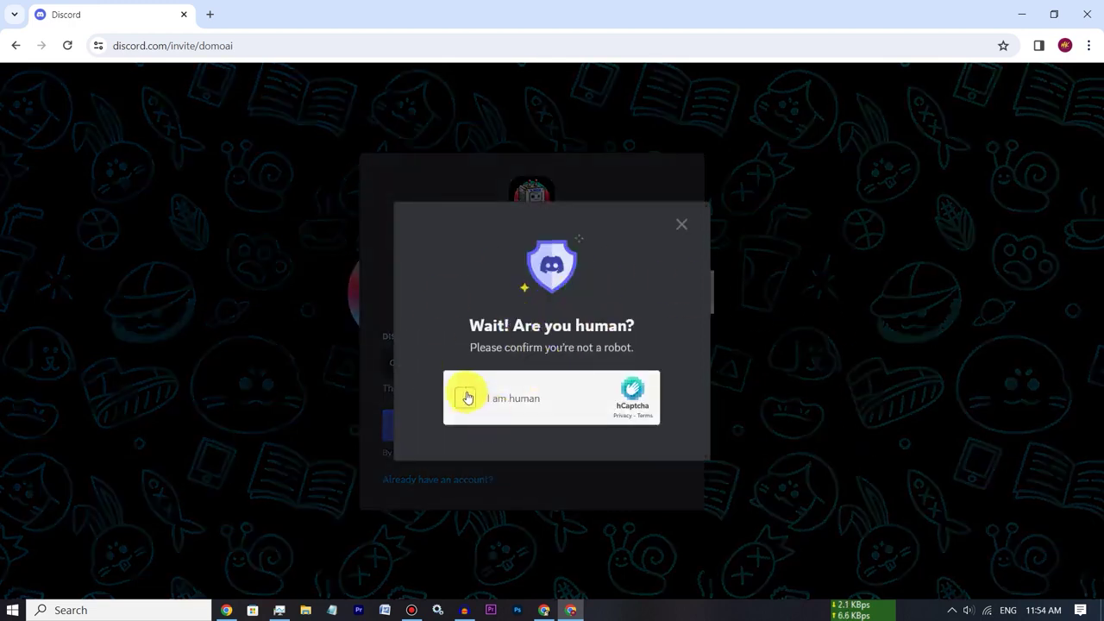
# Step: Pass the hCaptcha by solving the meerkat-head and appears-once image challenges
pyautogui.click(465, 396)
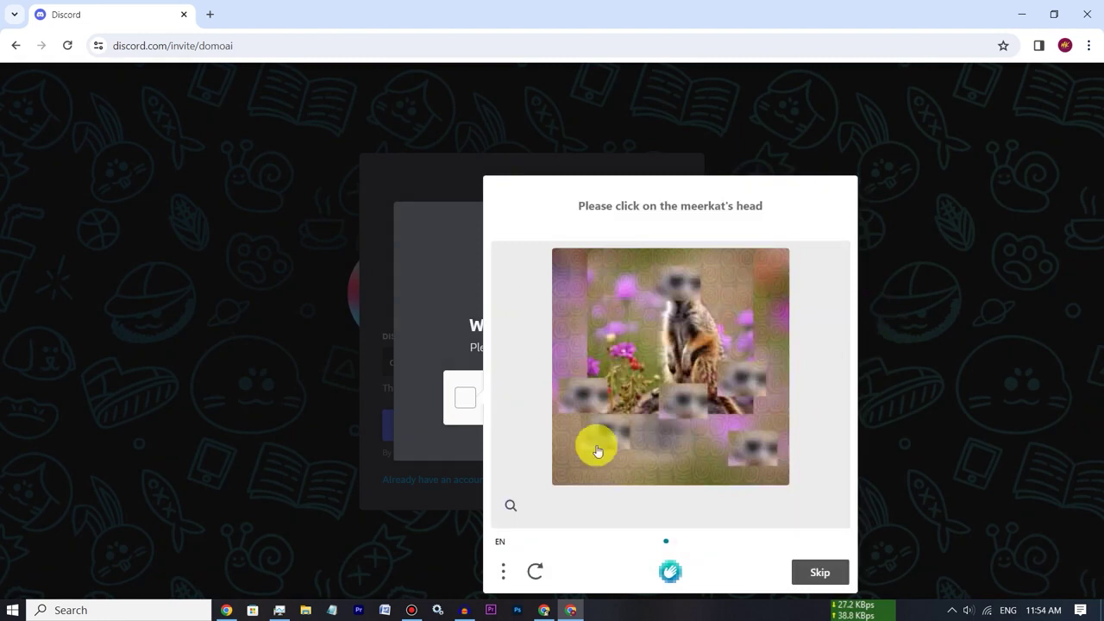
pyautogui.click(819, 572)
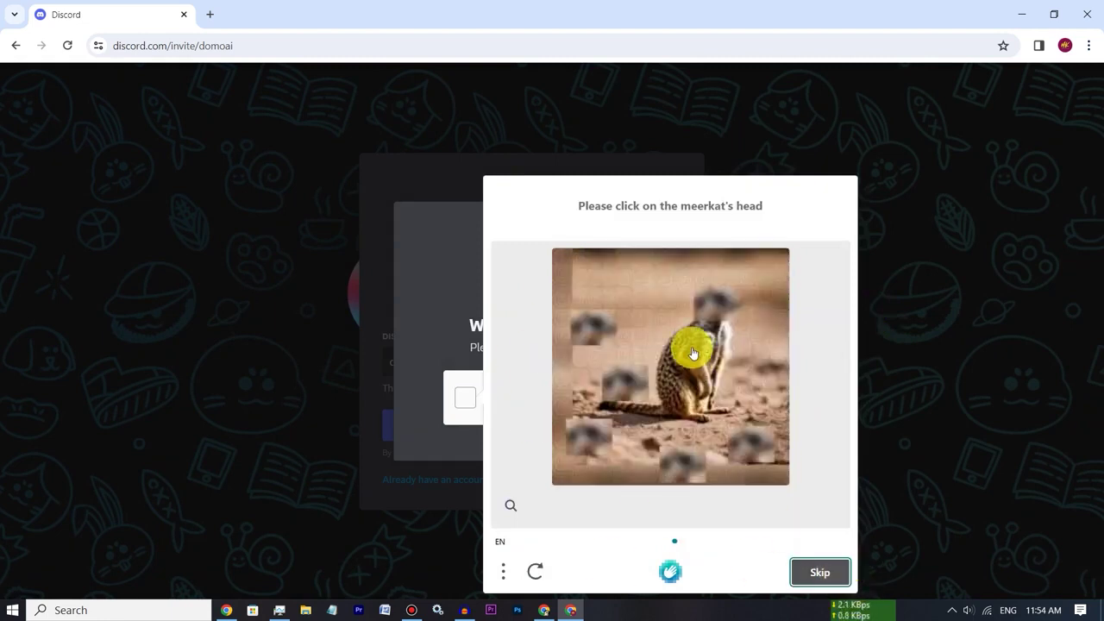
pyautogui.click(583, 326)
pyautogui.click(830, 576)
pyautogui.click(816, 572)
pyautogui.click(608, 352)
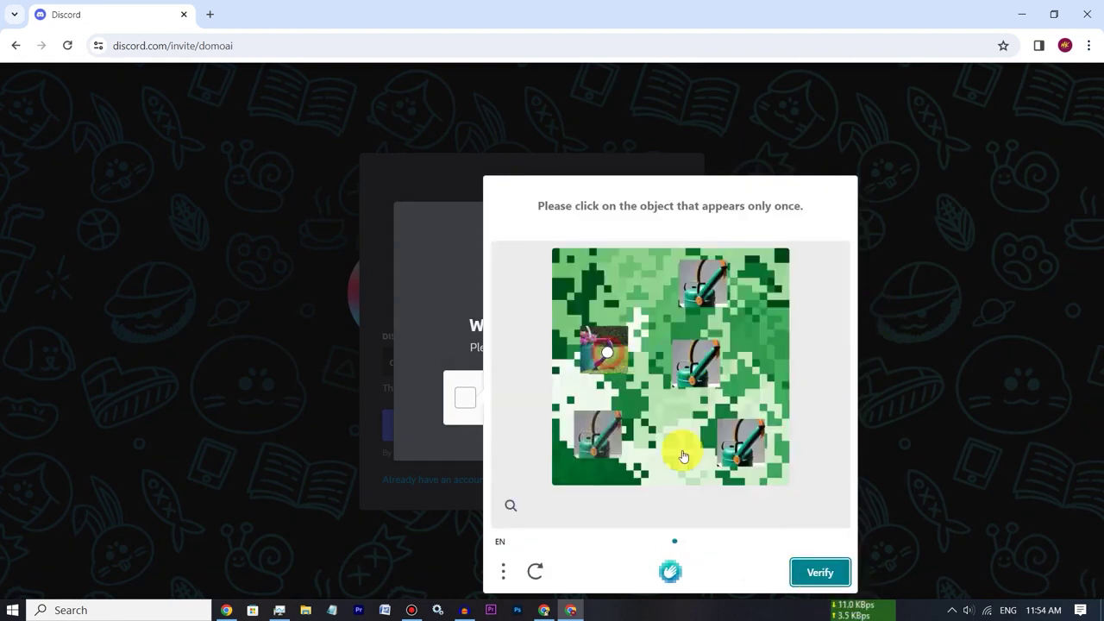
pyautogui.click(819, 573)
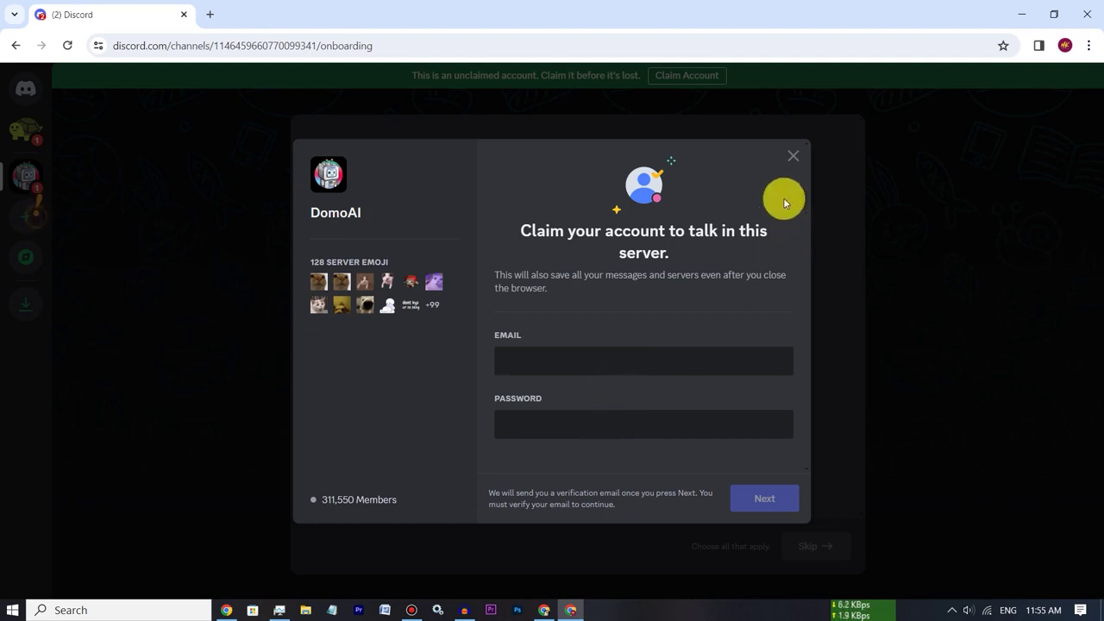
# Step: Dismiss the claim-account prompt and create a new server for me and my friends
pyautogui.click(793, 155)
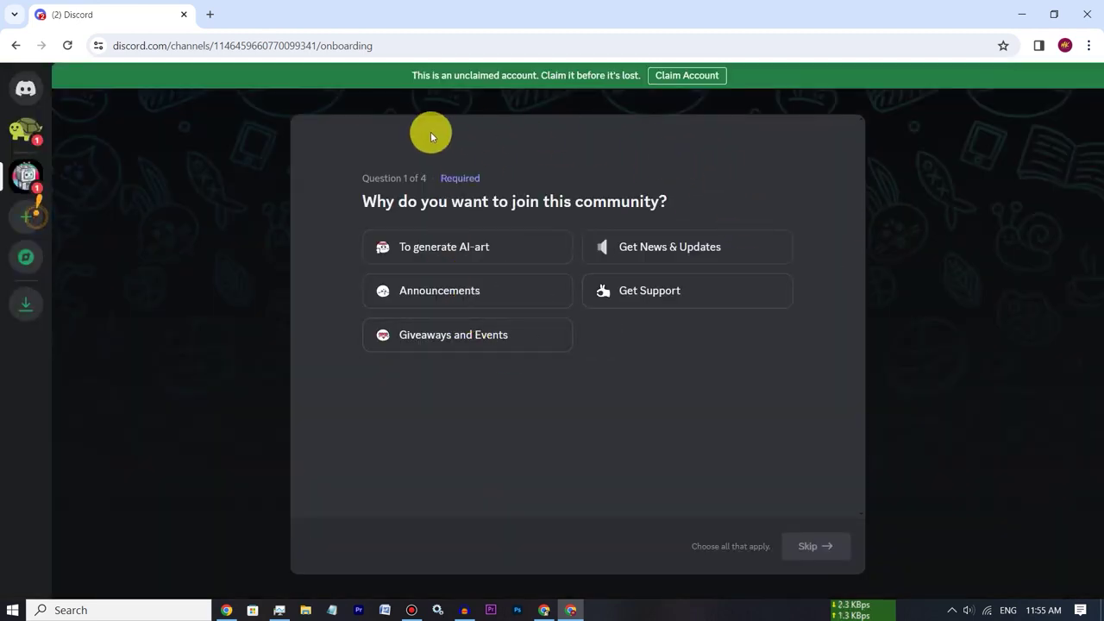
pyautogui.click(25, 222)
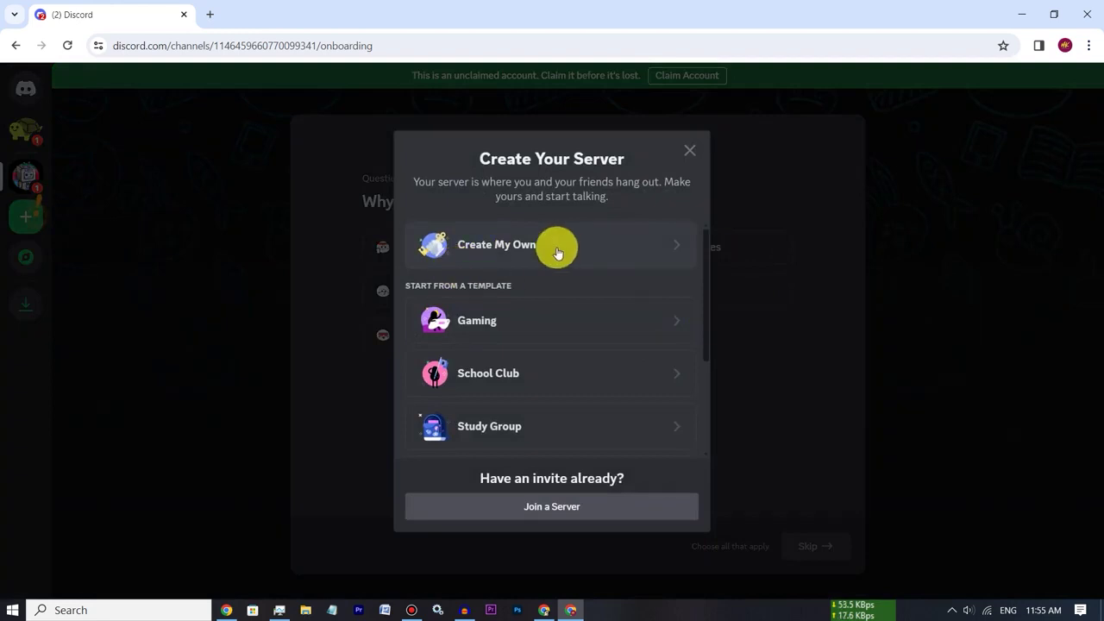
pyautogui.click(542, 247)
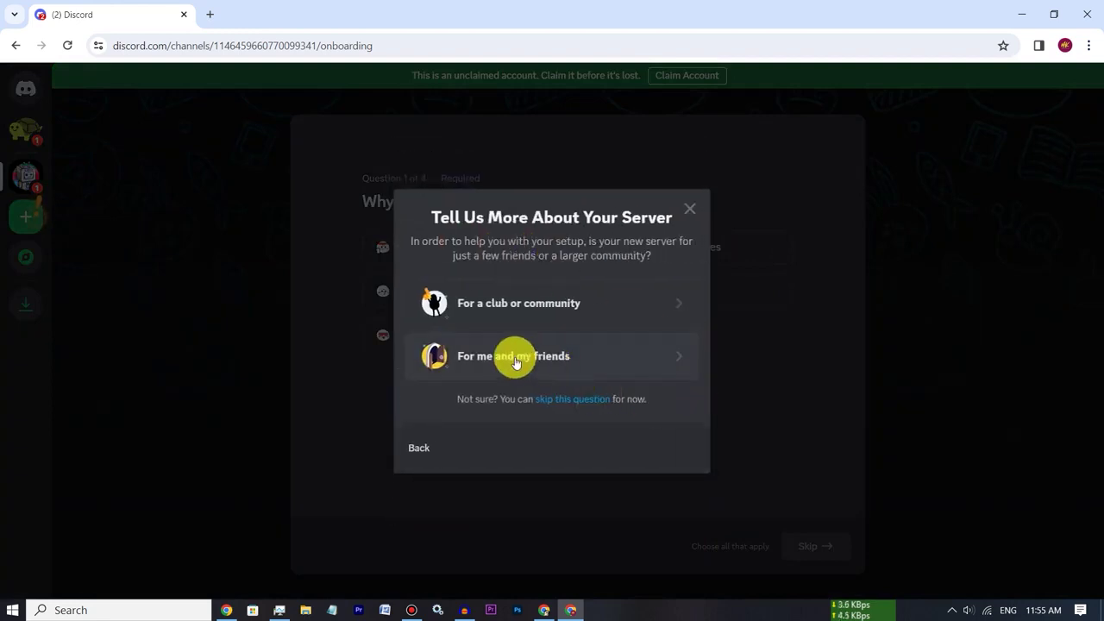
pyautogui.click(563, 357)
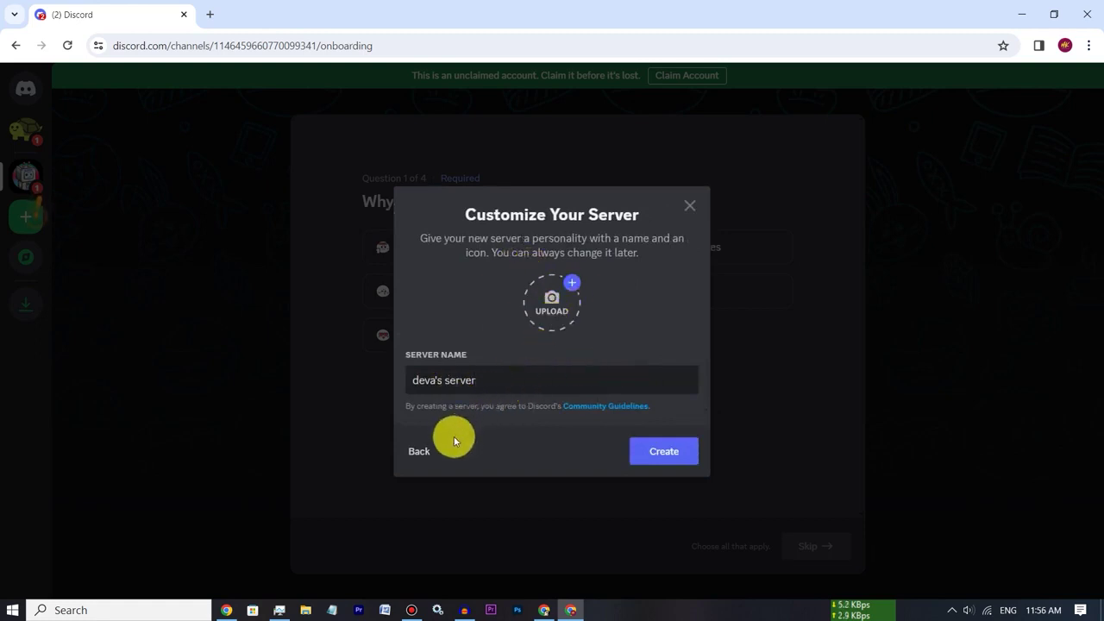
pyautogui.click(662, 451)
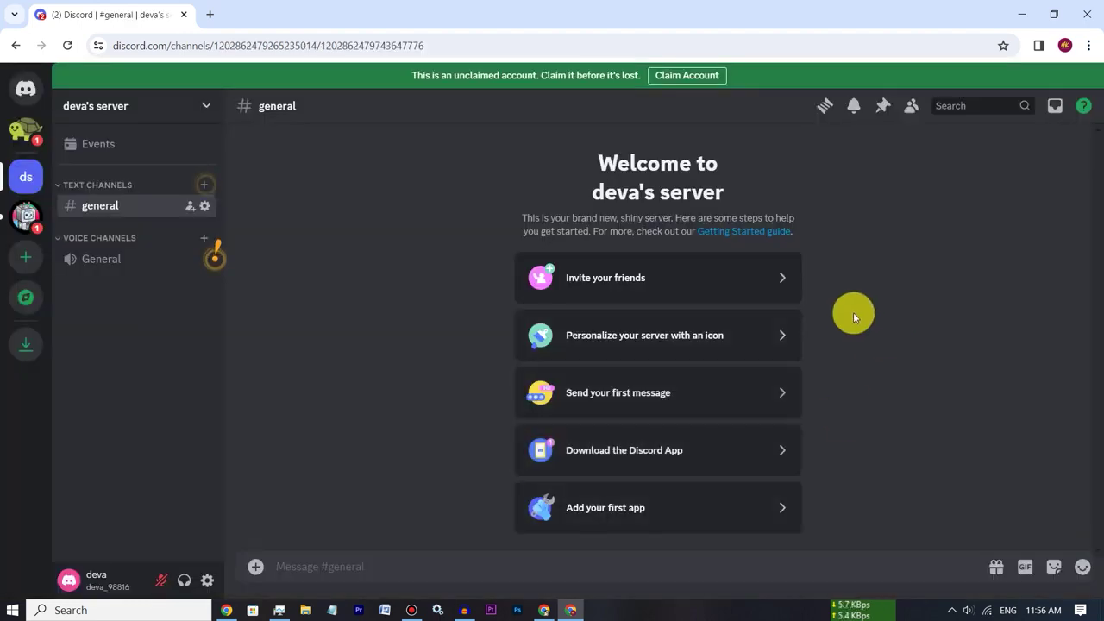
# Step: Switch back to the DomoAI server from the left server list
pyautogui.click(26, 215)
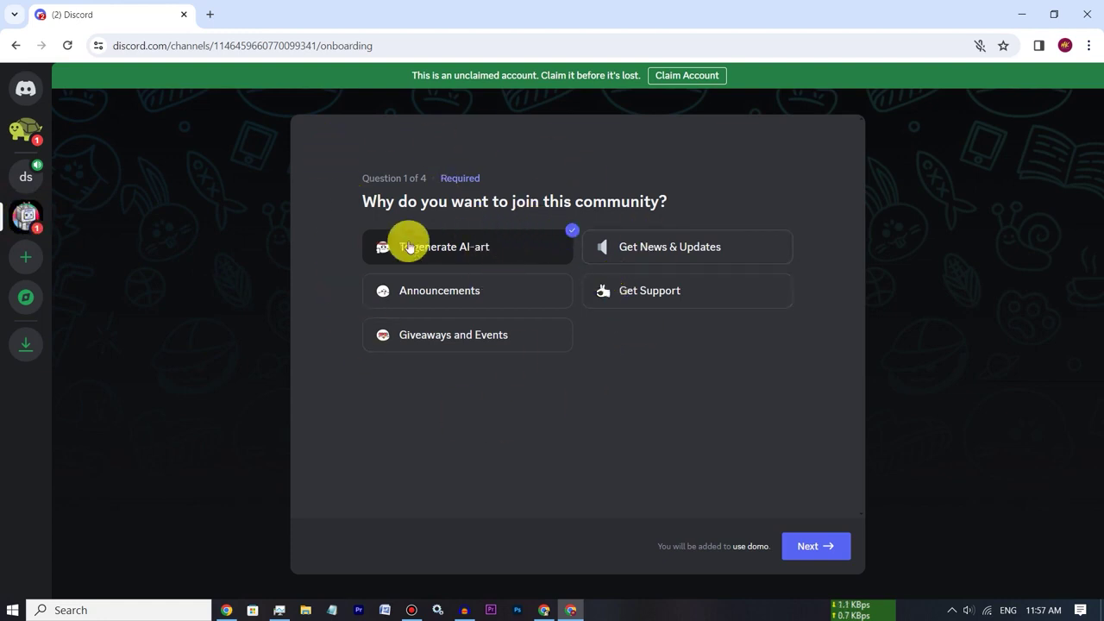
# Step: Answer the onboarding with 'To generate AI-art' as the reason and the 18+ age group
pyautogui.click(495, 254)
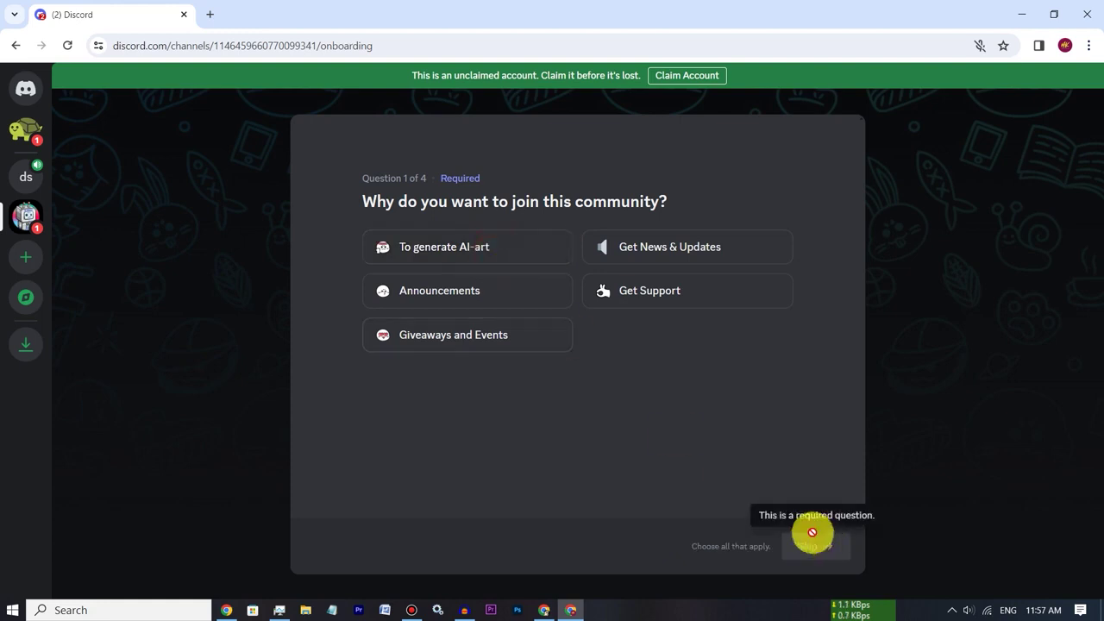
pyautogui.click(495, 259)
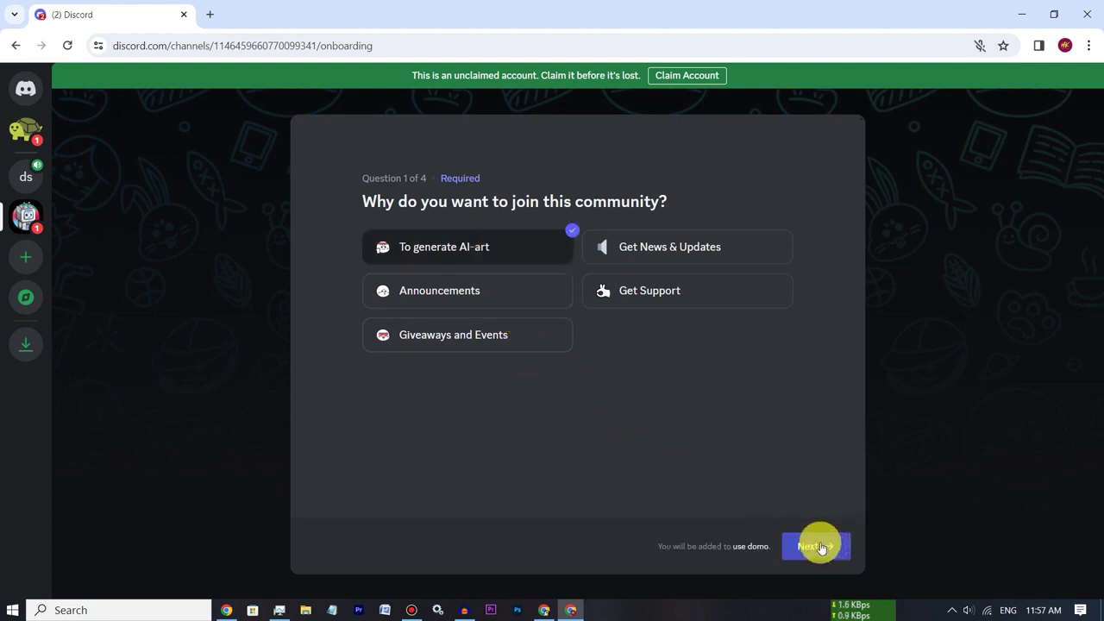
pyautogui.click(820, 547)
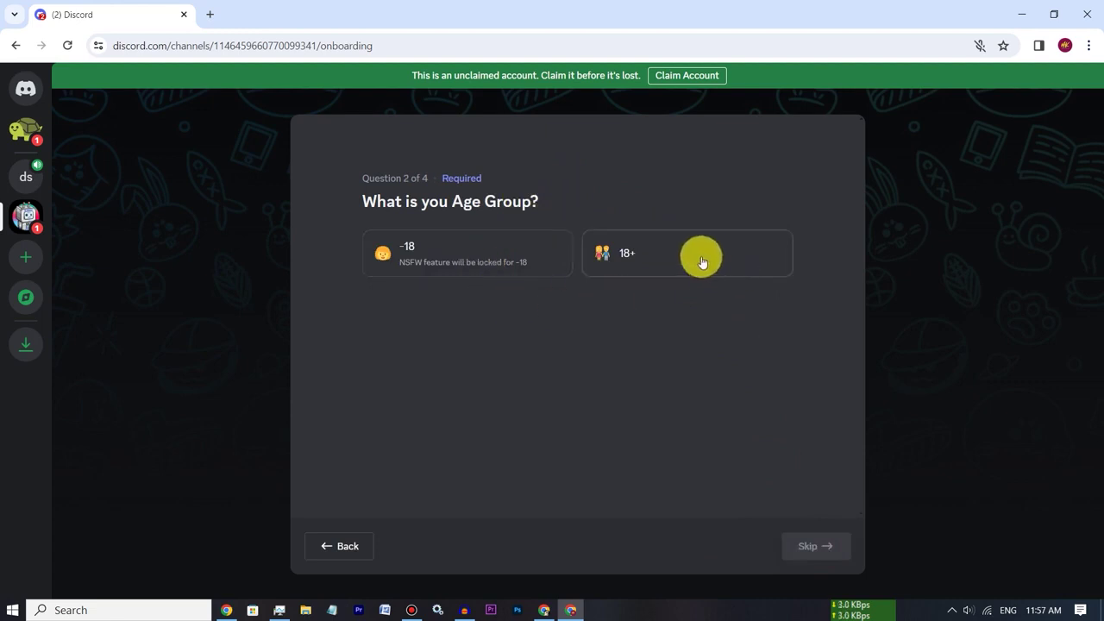
pyautogui.click(671, 256)
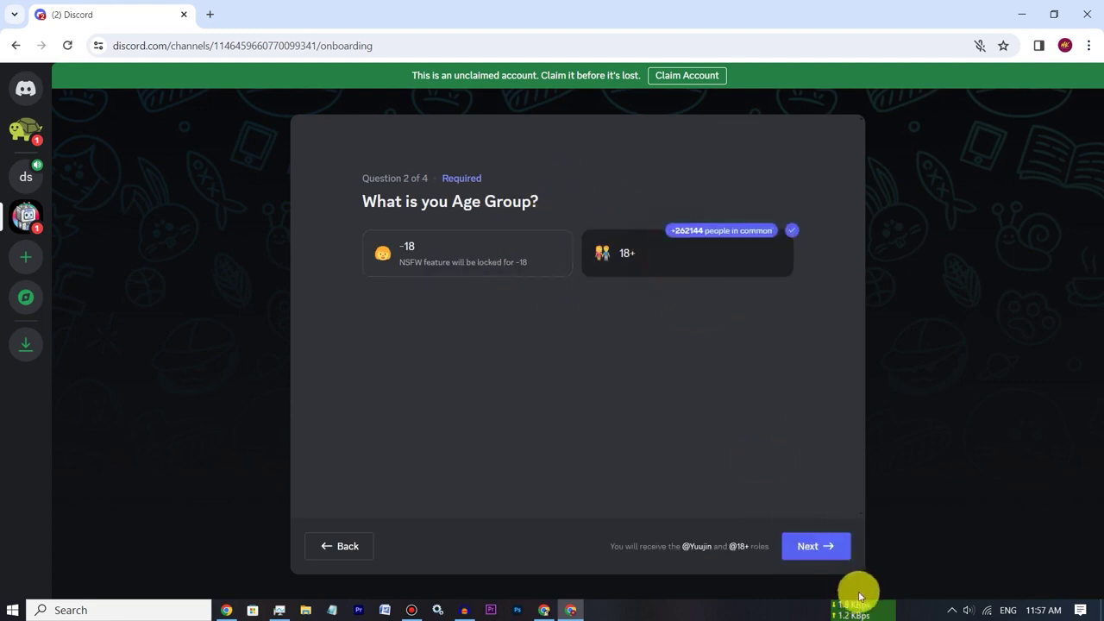
pyautogui.click(821, 546)
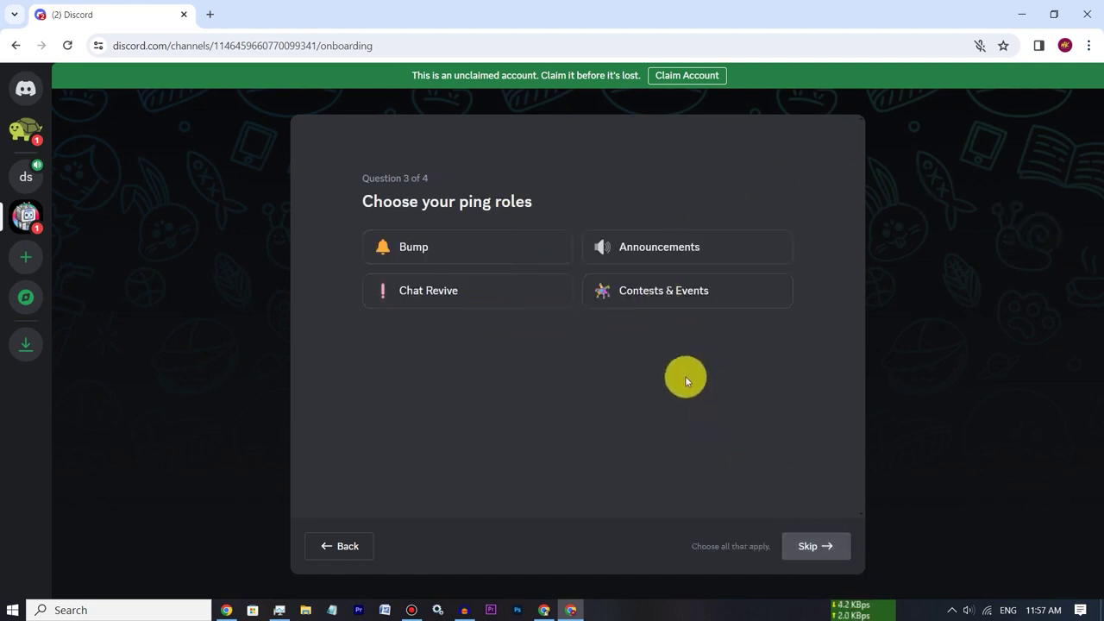
# Step: Pick Announcements and Contests & Events ping roles and Hindi, then accept the server rules
pyautogui.click(668, 249)
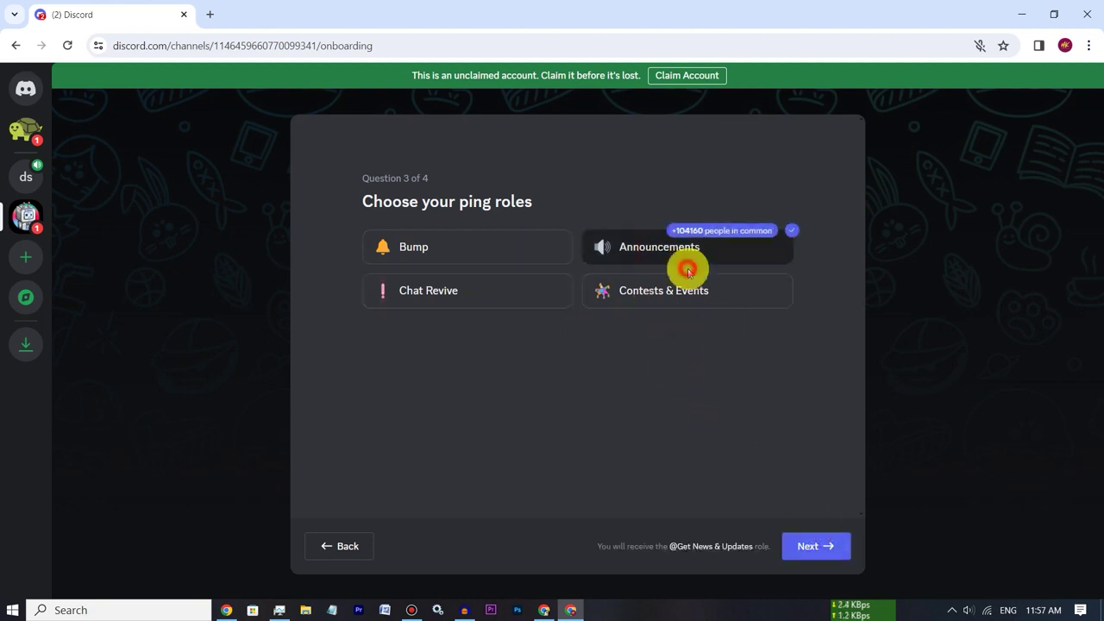
pyautogui.click(681, 288)
pyautogui.click(820, 545)
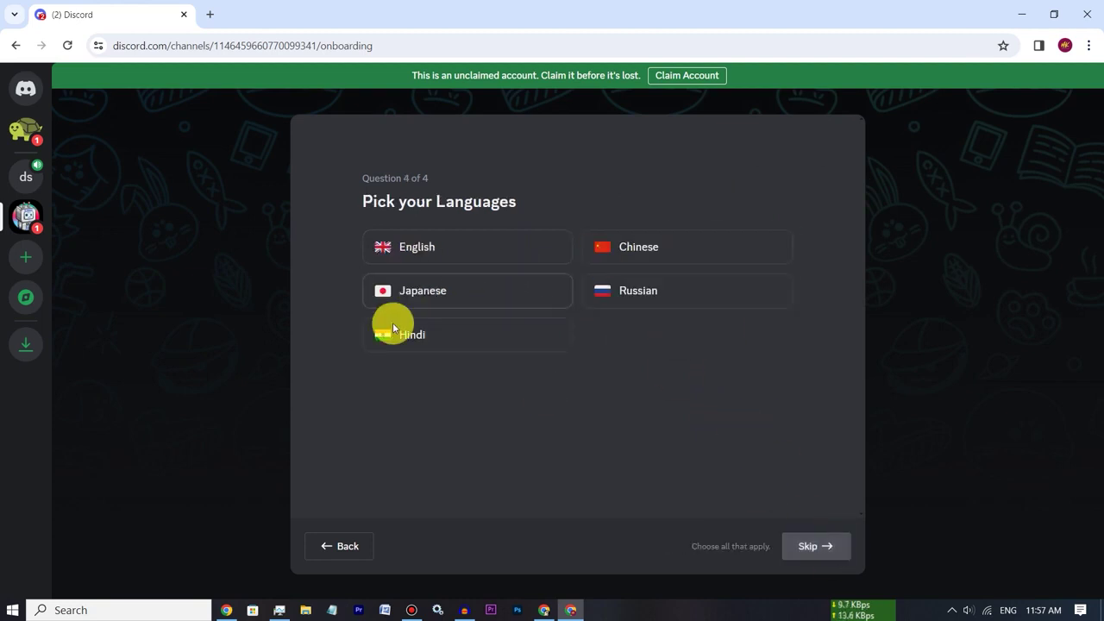
pyautogui.click(510, 333)
pyautogui.click(821, 546)
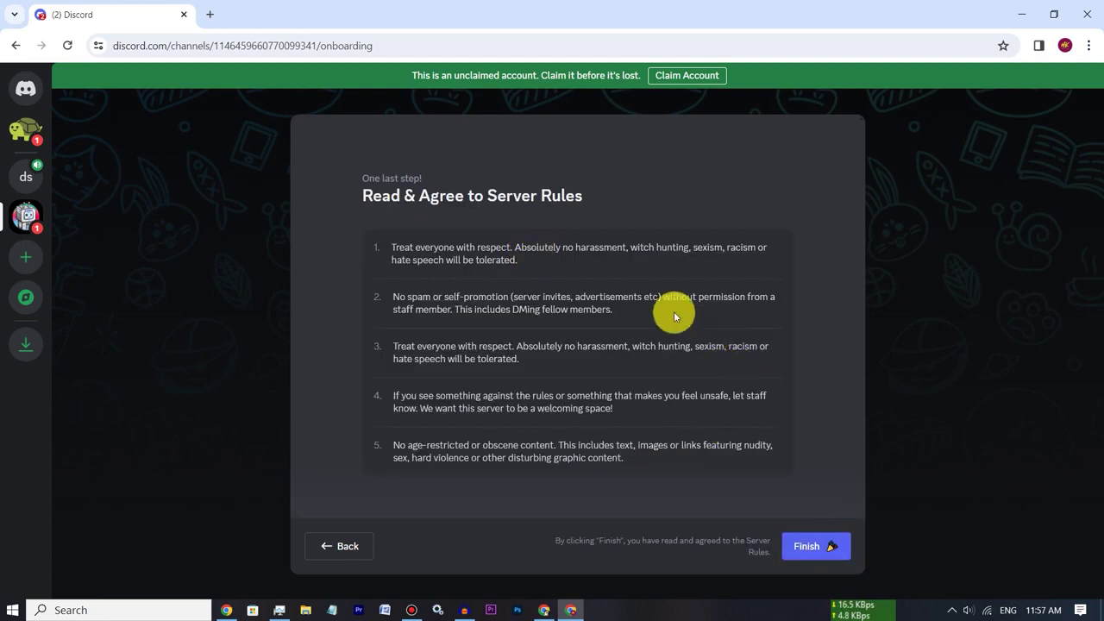
pyautogui.click(816, 552)
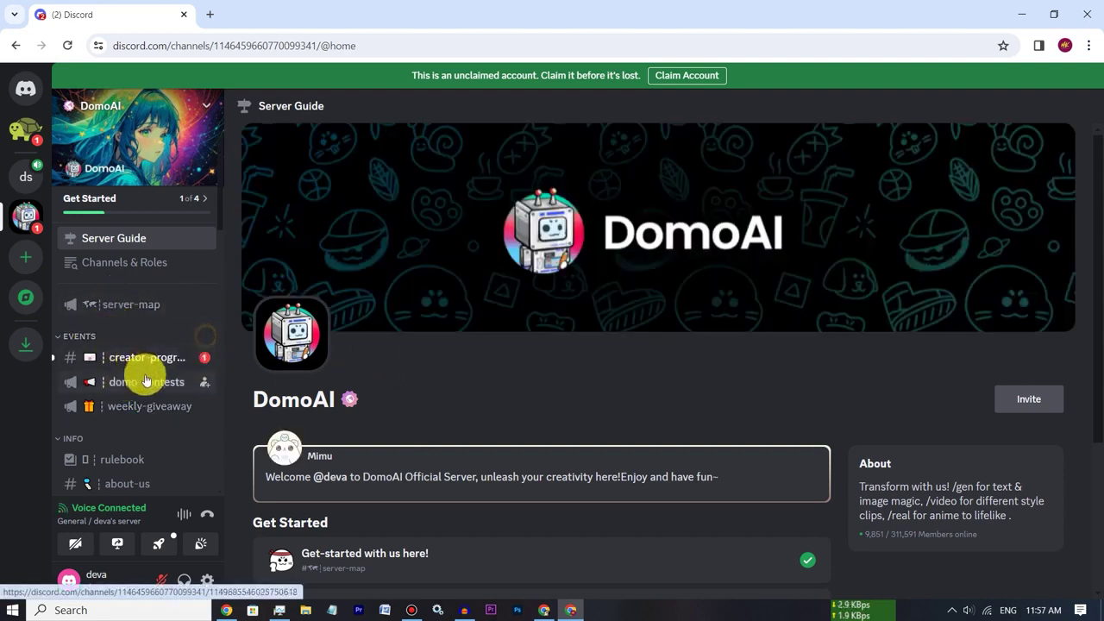
# Step: Find the generate-1 channel under USE DOMO in the sidebar and open it
pyautogui.scroll(-2, 141, 375)
pyautogui.scroll(-5, 143, 380)
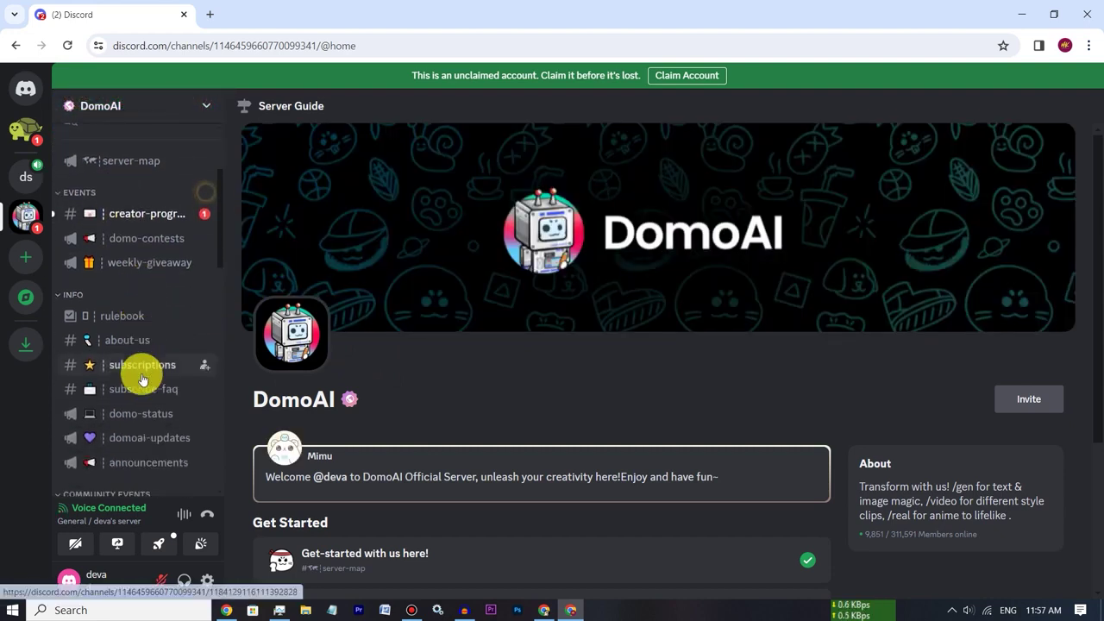
pyautogui.scroll(-8, 142, 379)
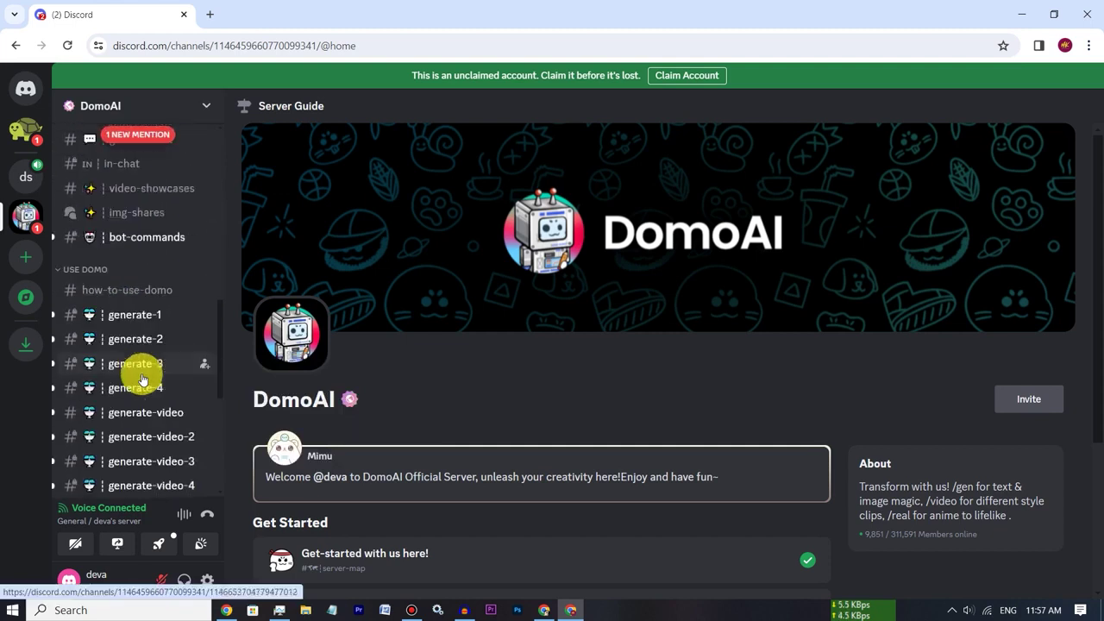
pyautogui.moveTo(142, 379)
pyautogui.scroll(3, 143, 379)
pyautogui.moveTo(153, 320)
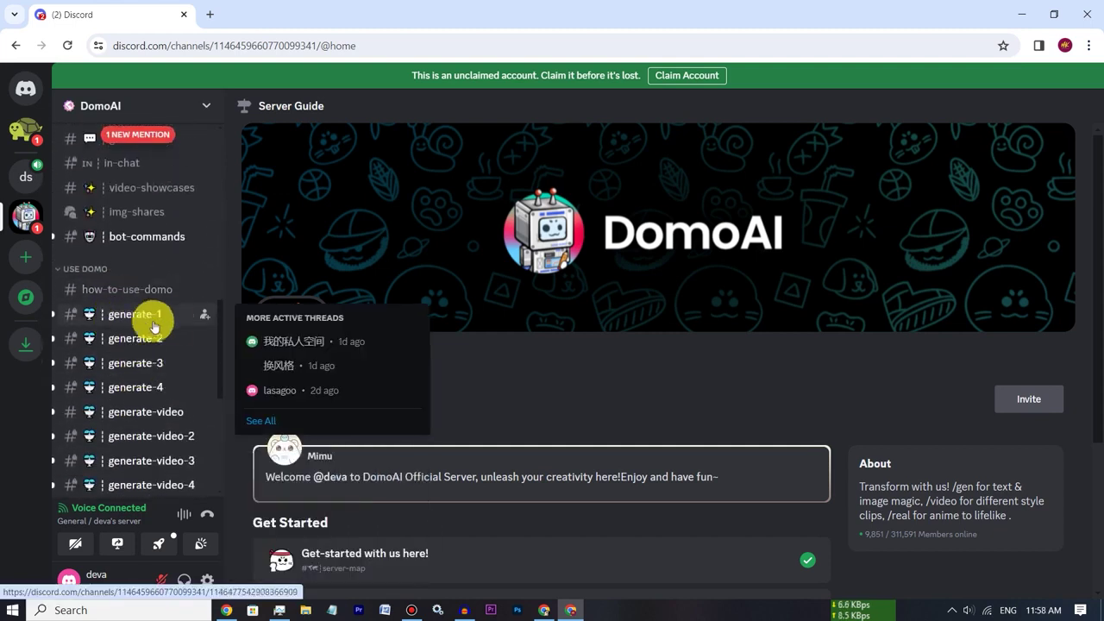
pyautogui.click(158, 321)
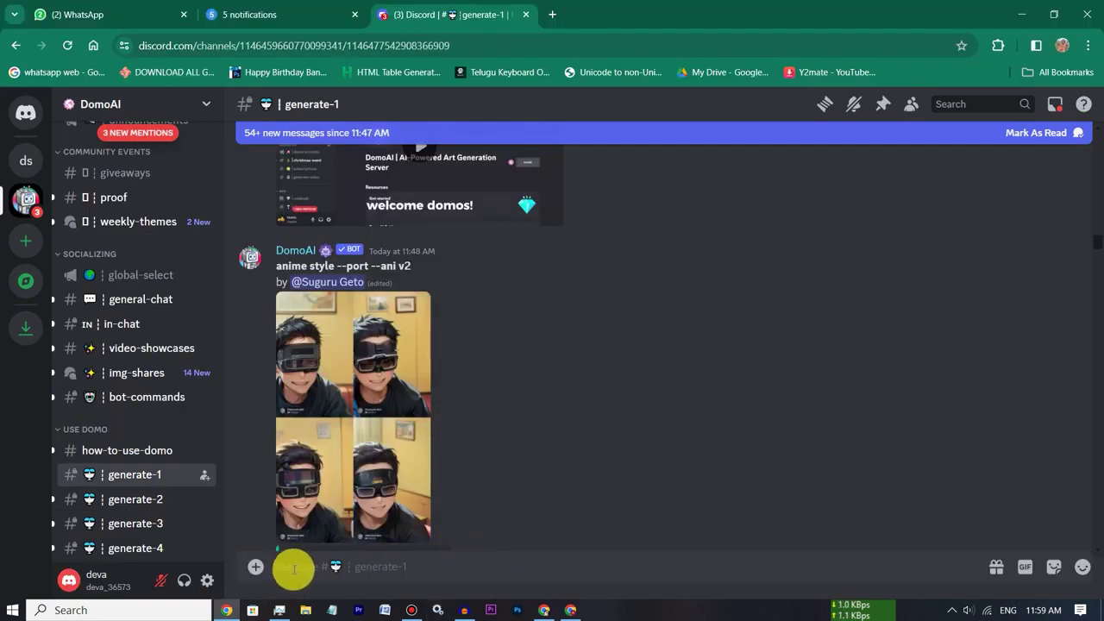
# Step: Type / in the generate-1 message box and choose DomoAI's /video command
pyautogui.click(293, 569)
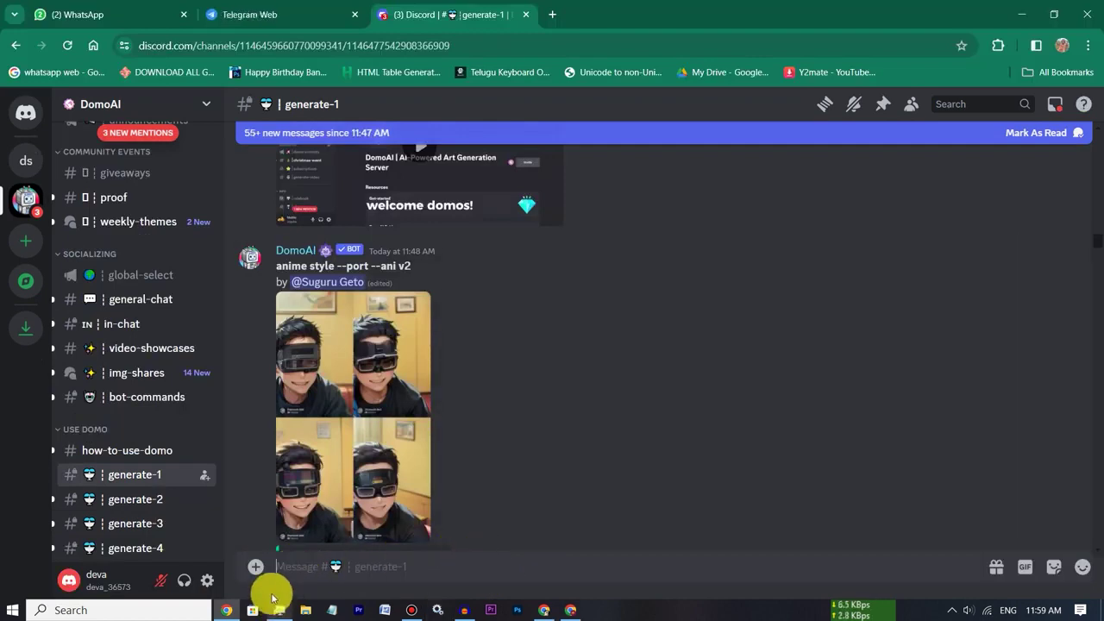
pyautogui.write('/')
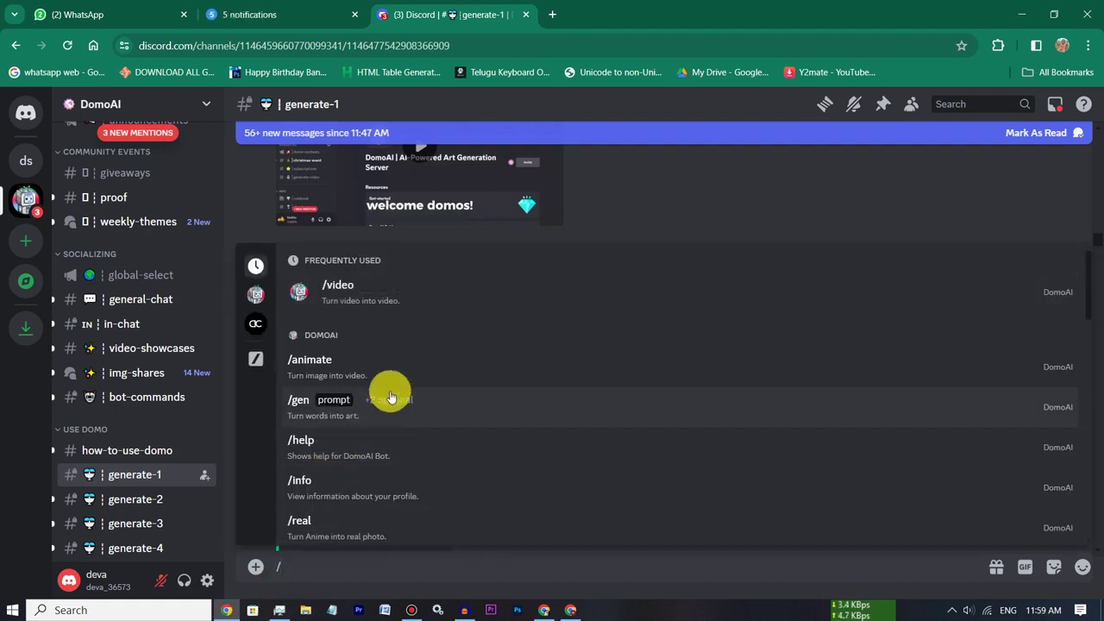
pyautogui.scroll(-5, 388, 398)
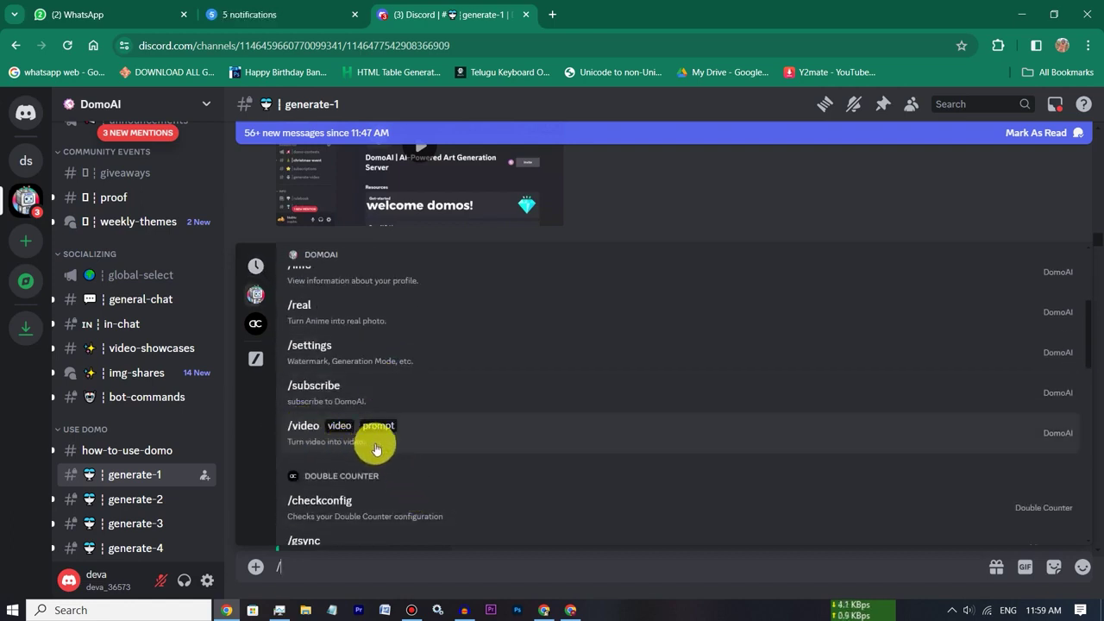
pyautogui.click(375, 450)
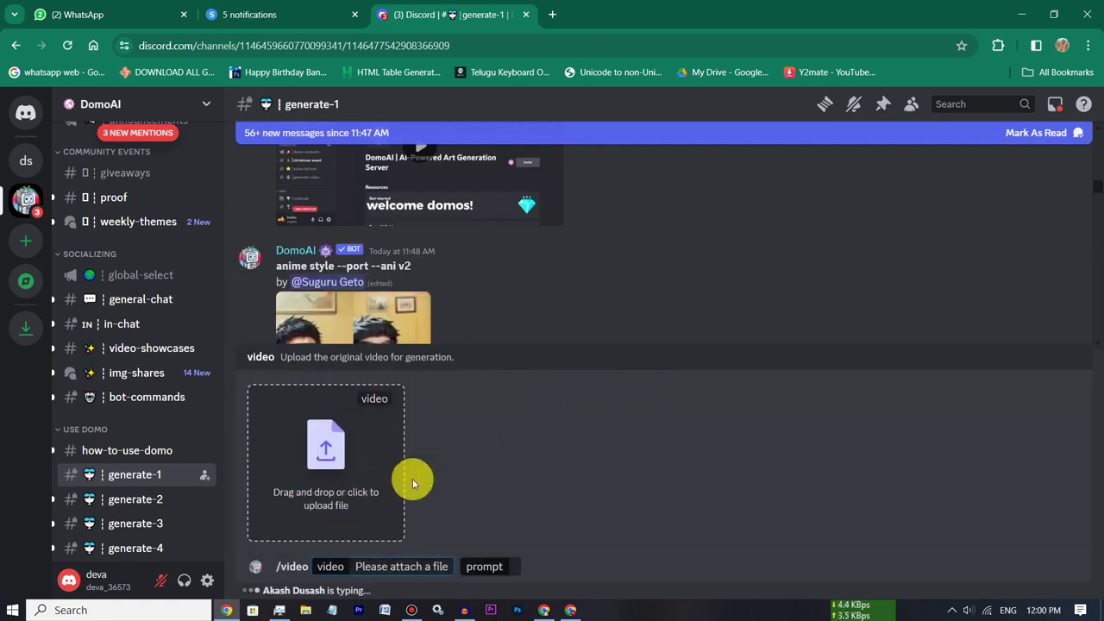
# Step: Upload d9127c73-7015-44d1-a4f3-59e134146987.mp4 from Downloads as the /video command's video
pyautogui.click(337, 459)
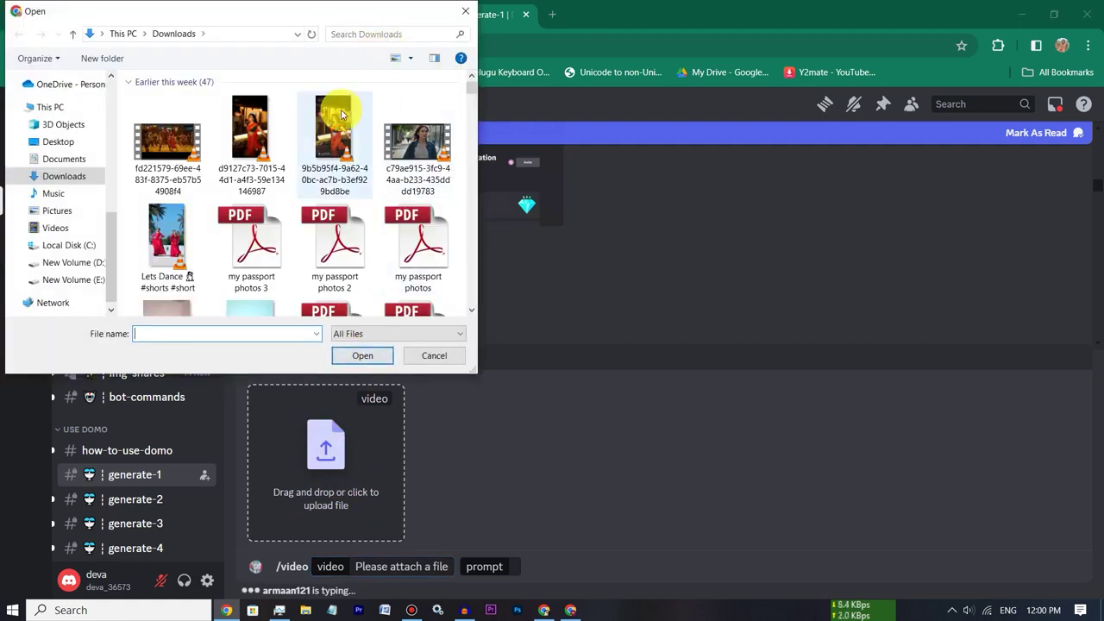
pyautogui.click(266, 170)
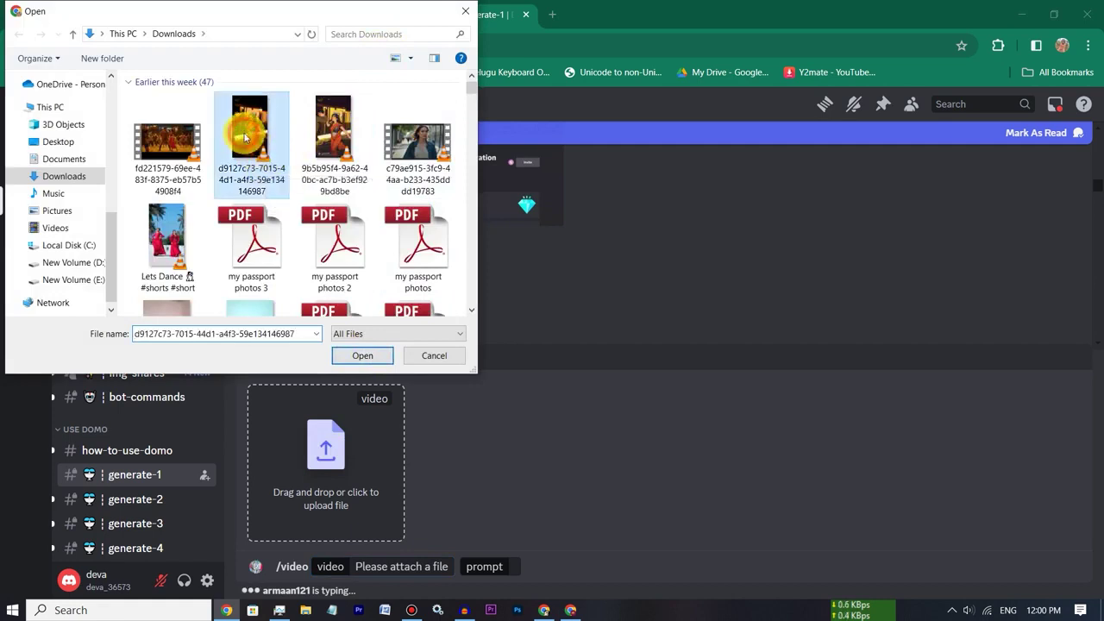
pyautogui.click(360, 357)
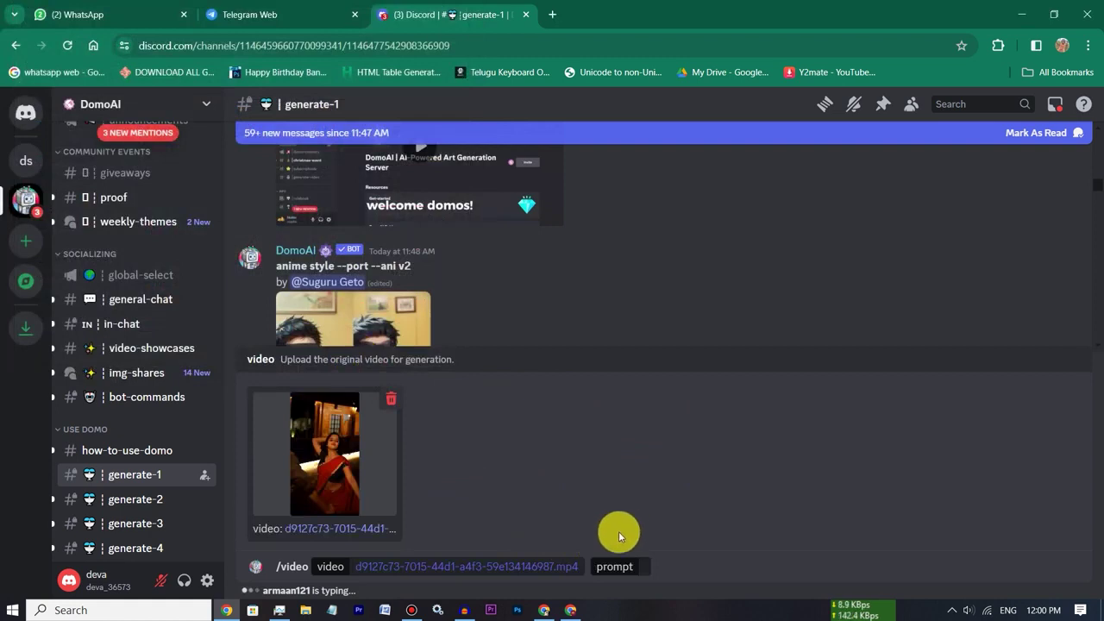
# Step: Add the prompt '3d anime' to the /video command with the dance video and send it
pyautogui.click(625, 571)
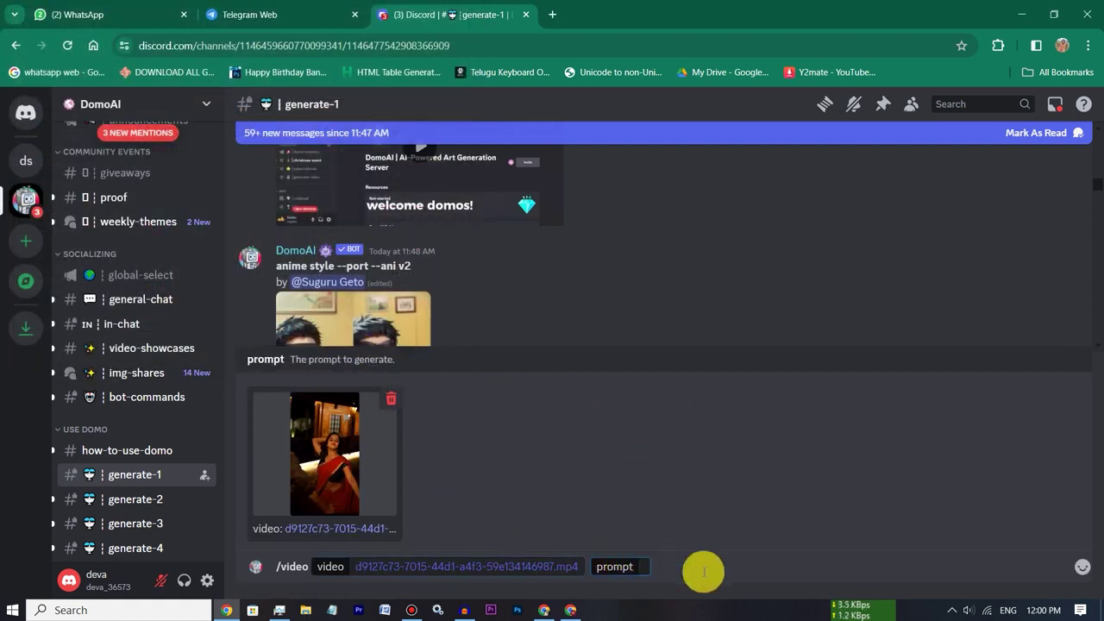
pyautogui.write('3d a')
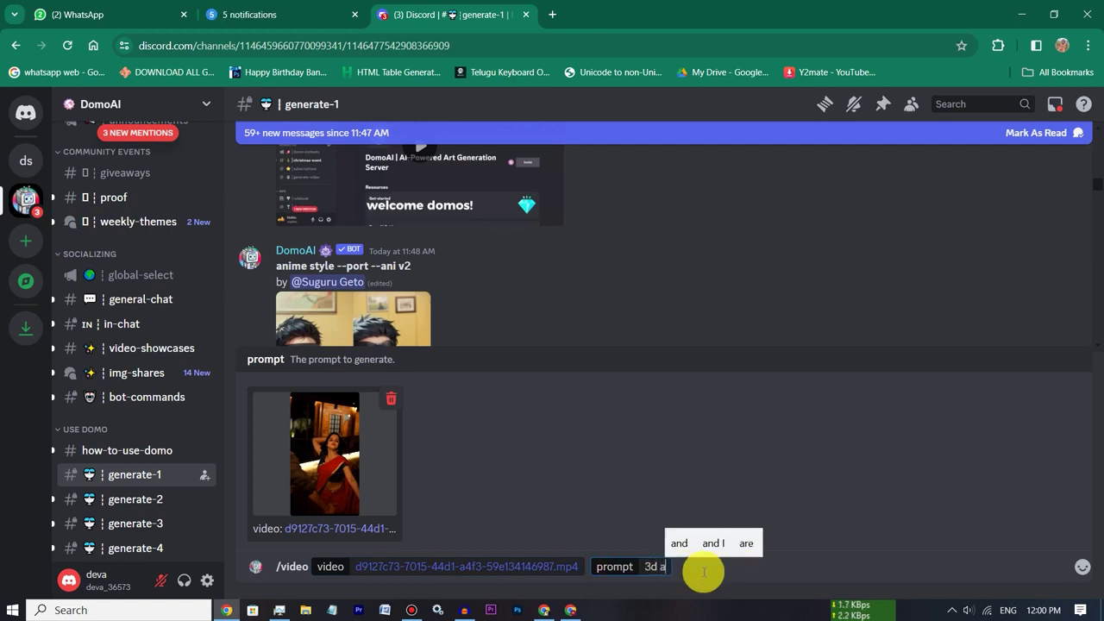
pyautogui.write('nime')
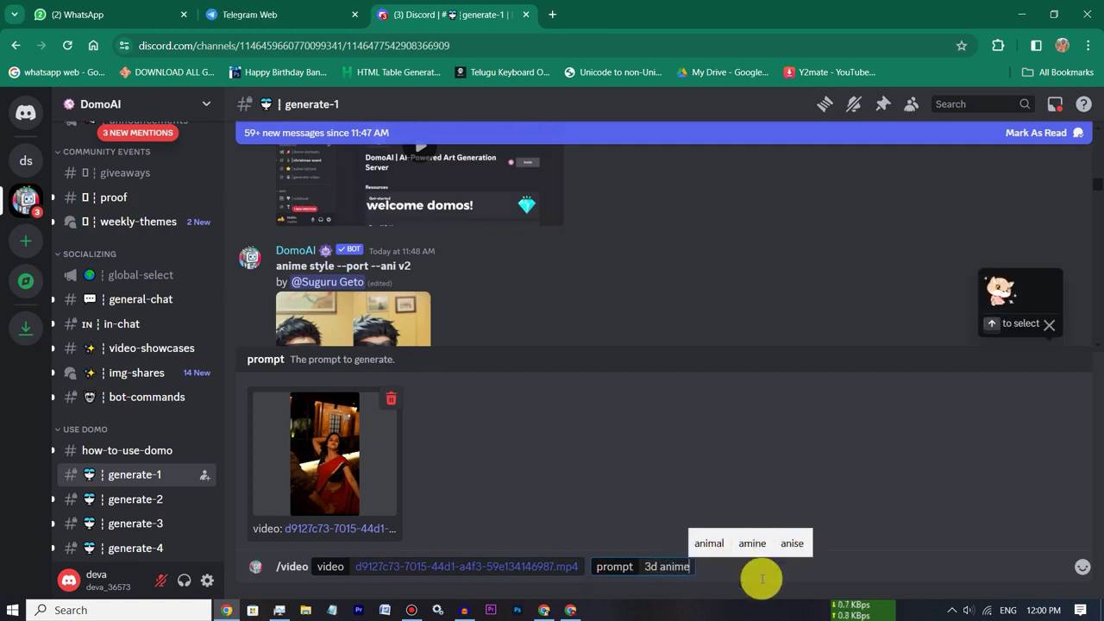
pyautogui.press('Return')
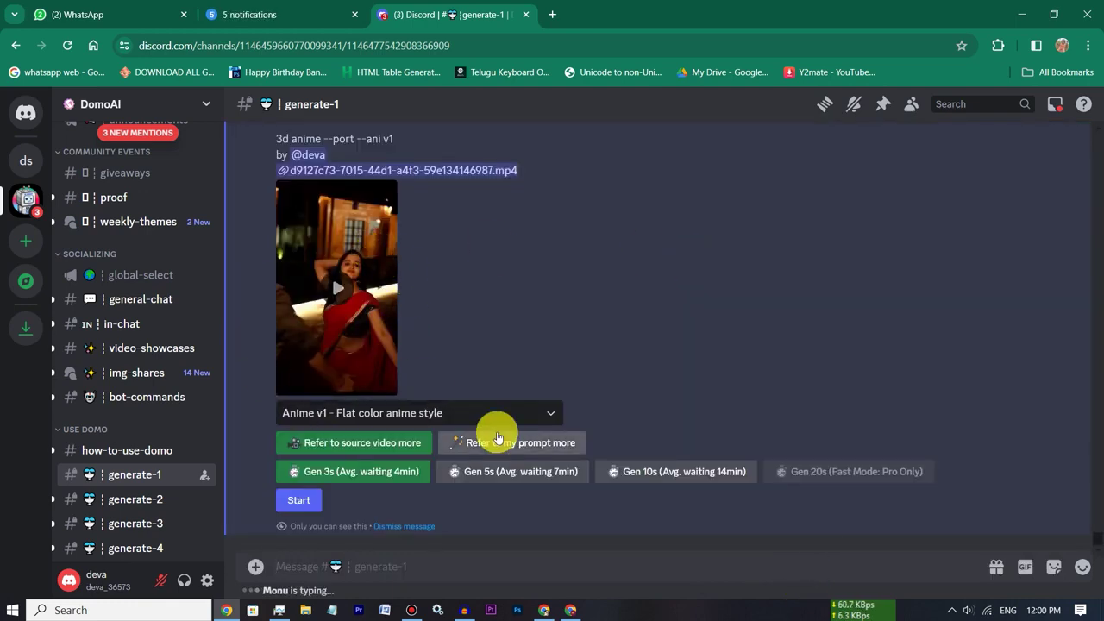
# Step: Start DomoAI's Anime v1 generation and scroll to the finished 3d anime video marked Done
pyautogui.click(297, 212)
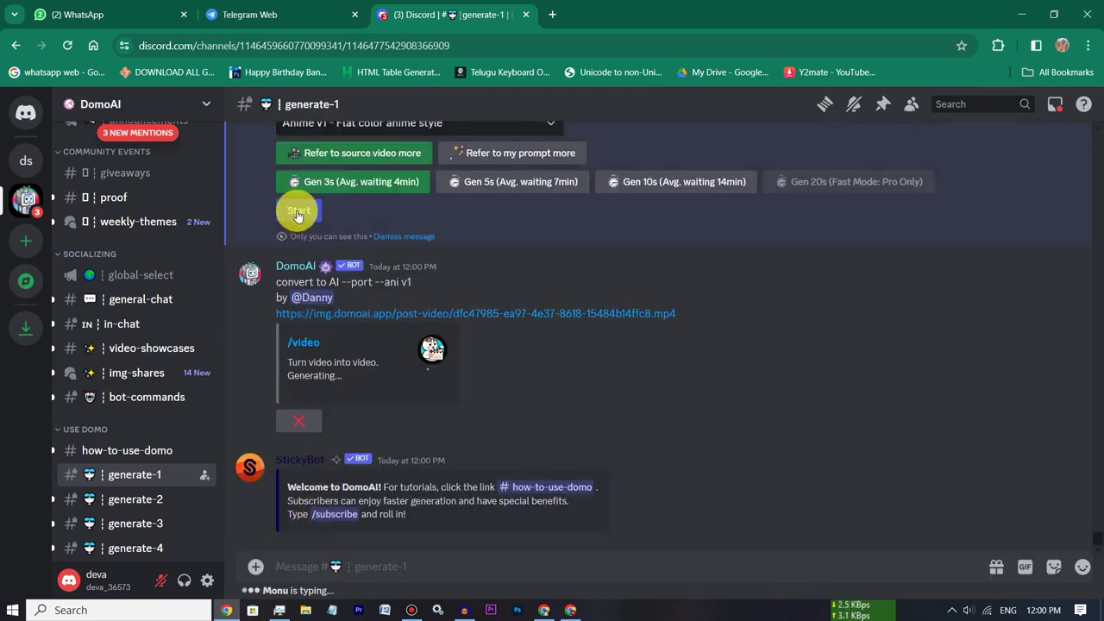
pyautogui.scroll(2, 510, 310)
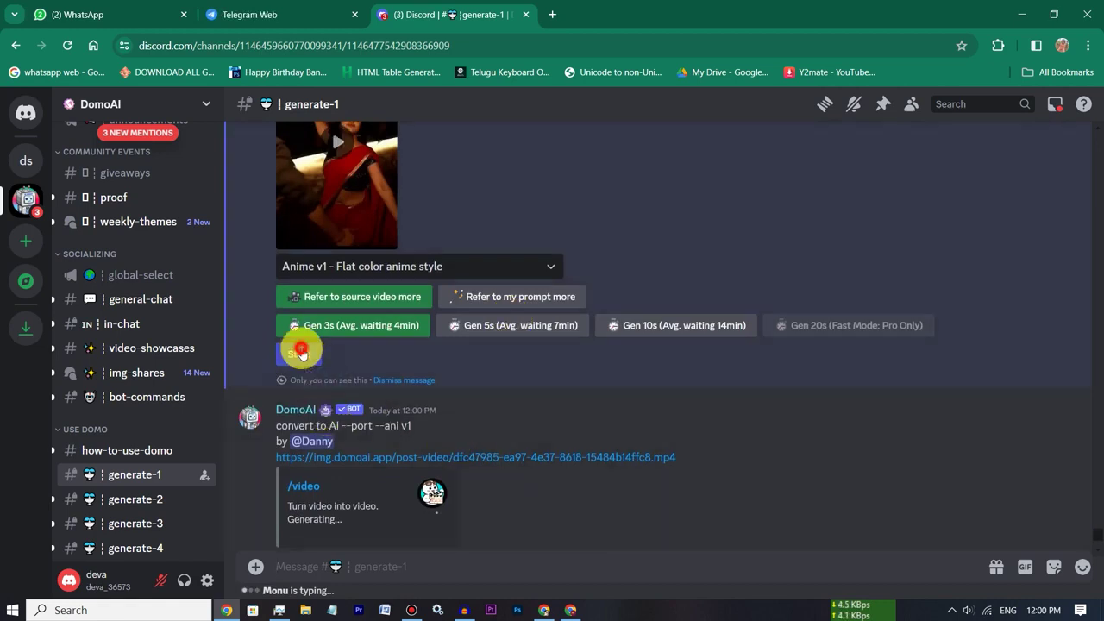
pyautogui.scroll(5, 590, 426)
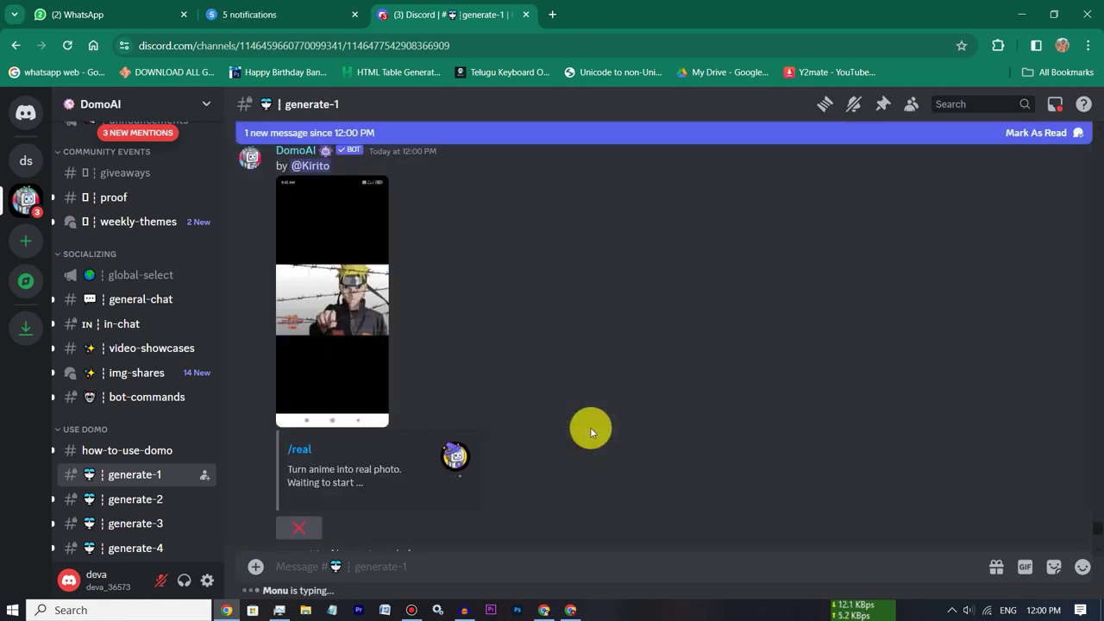
pyautogui.scroll(-10, 590, 427)
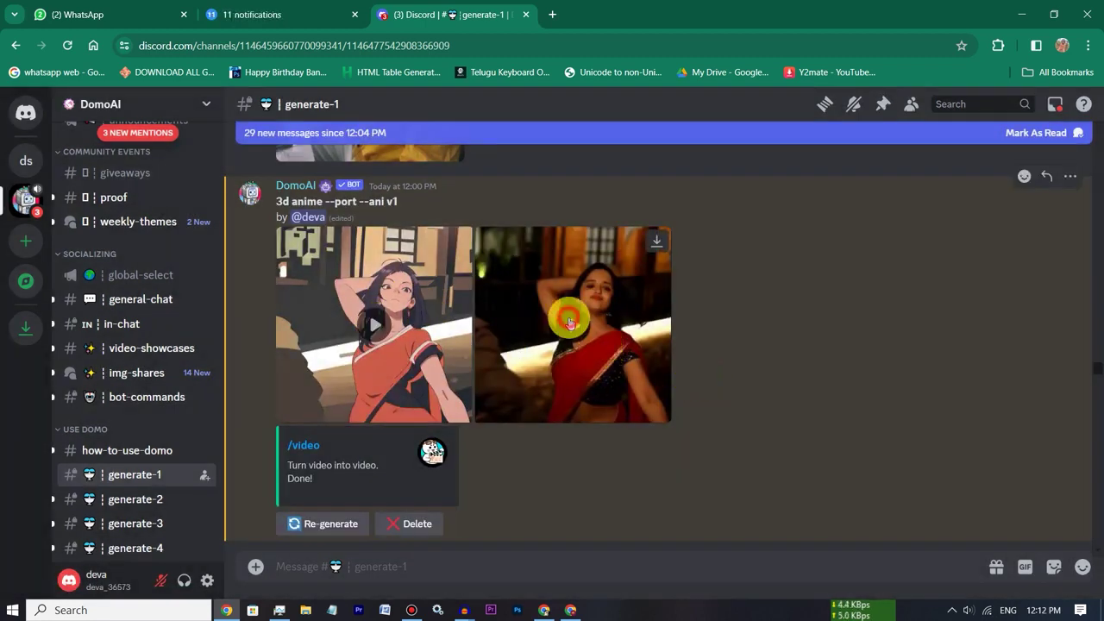
pyautogui.click(579, 315)
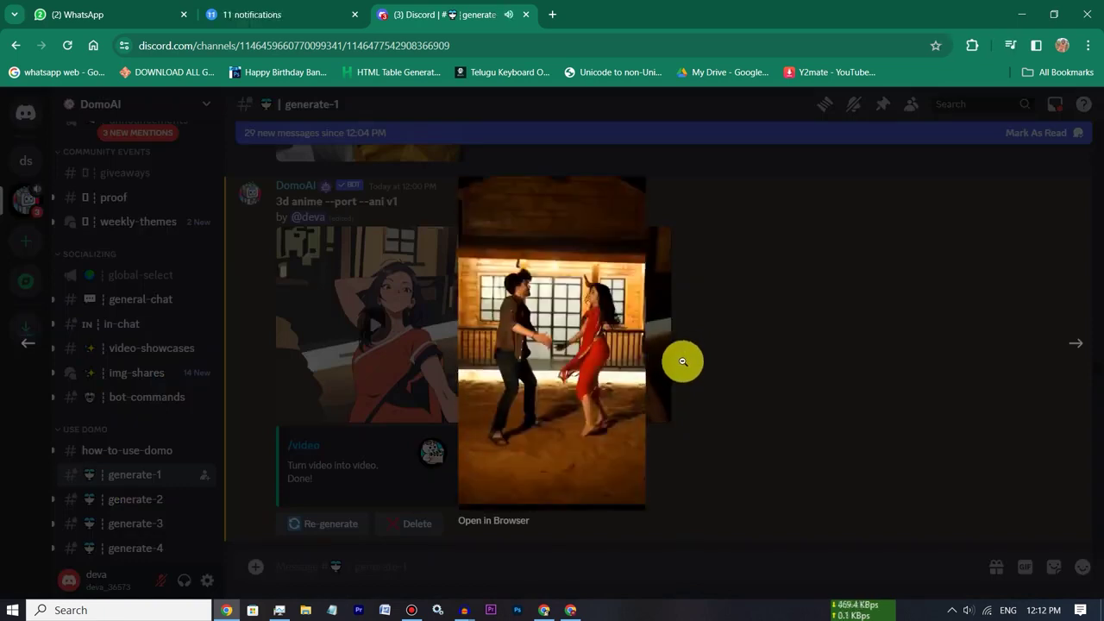
pyautogui.moveTo(546, 340)
pyautogui.click(884, 369)
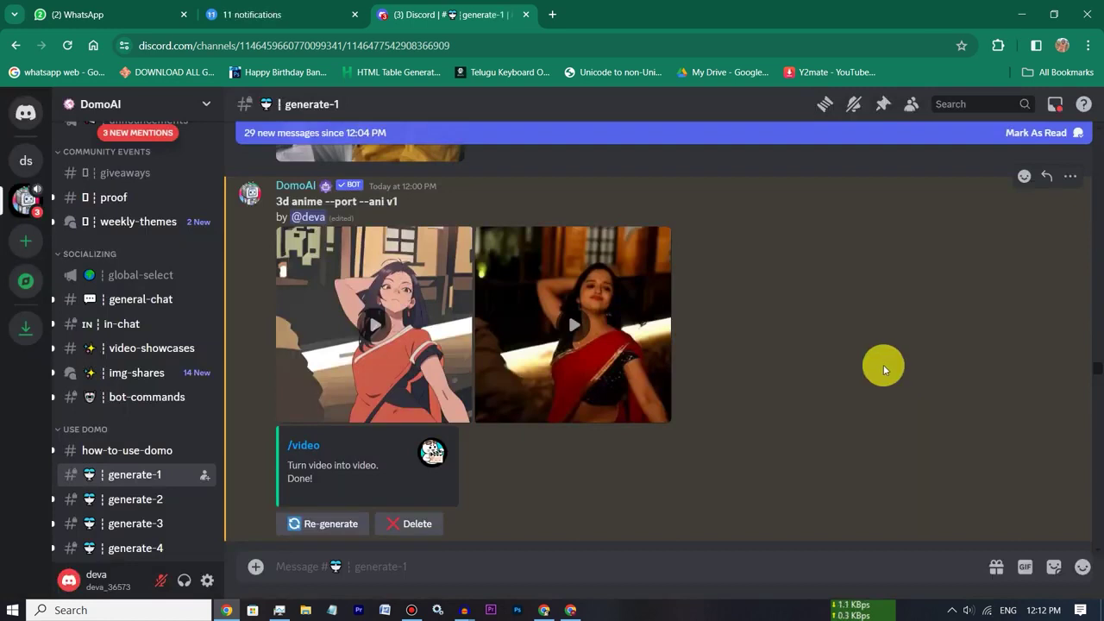
pyautogui.click(397, 321)
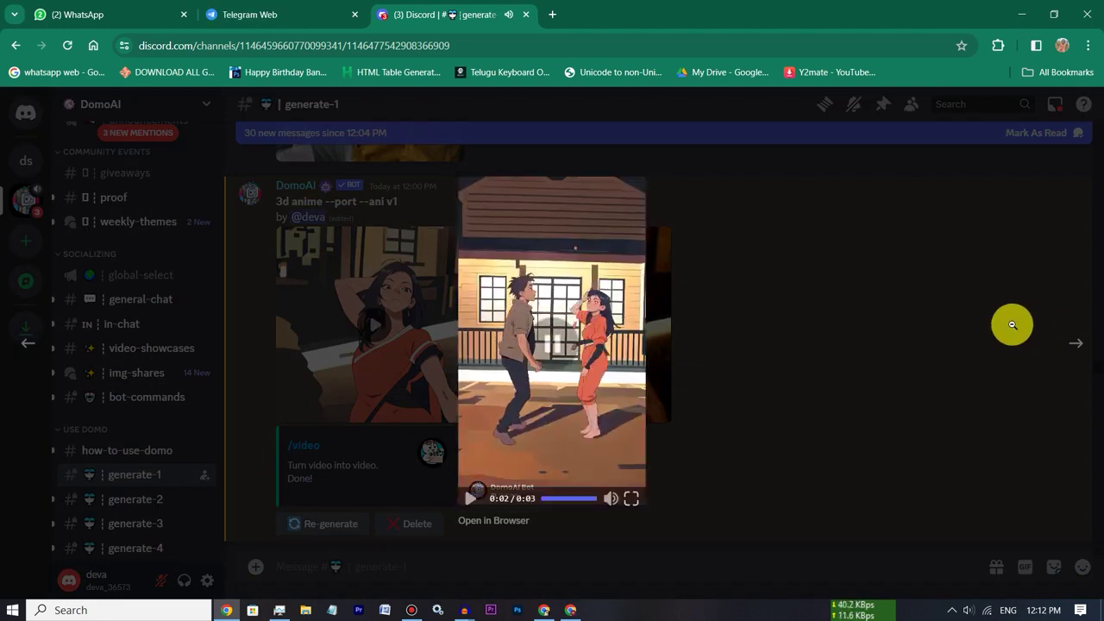
pyautogui.click(327, 339)
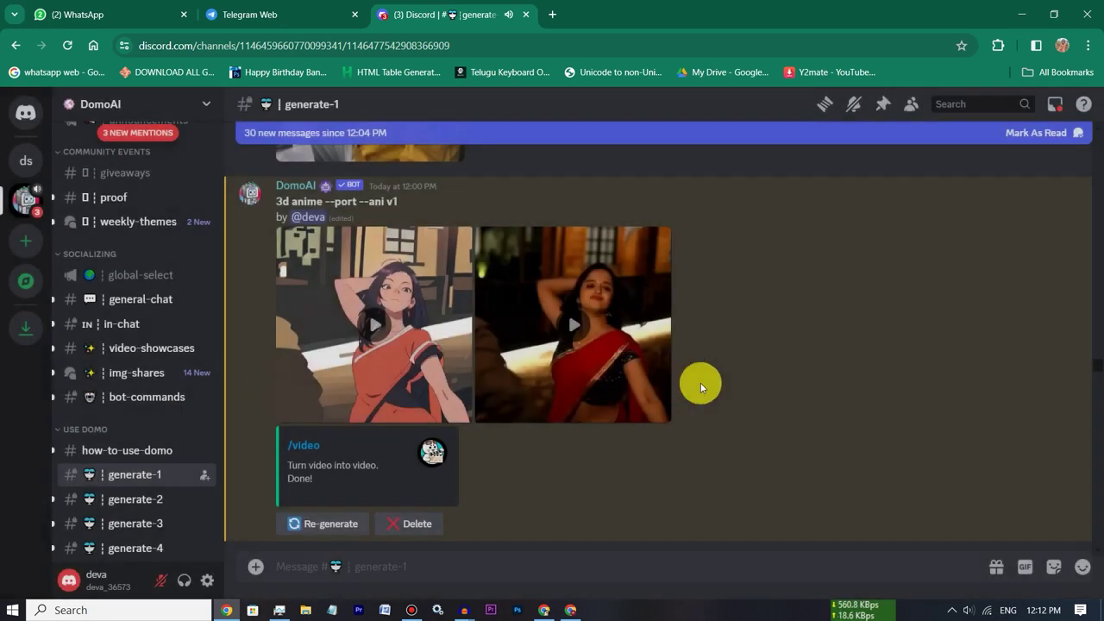